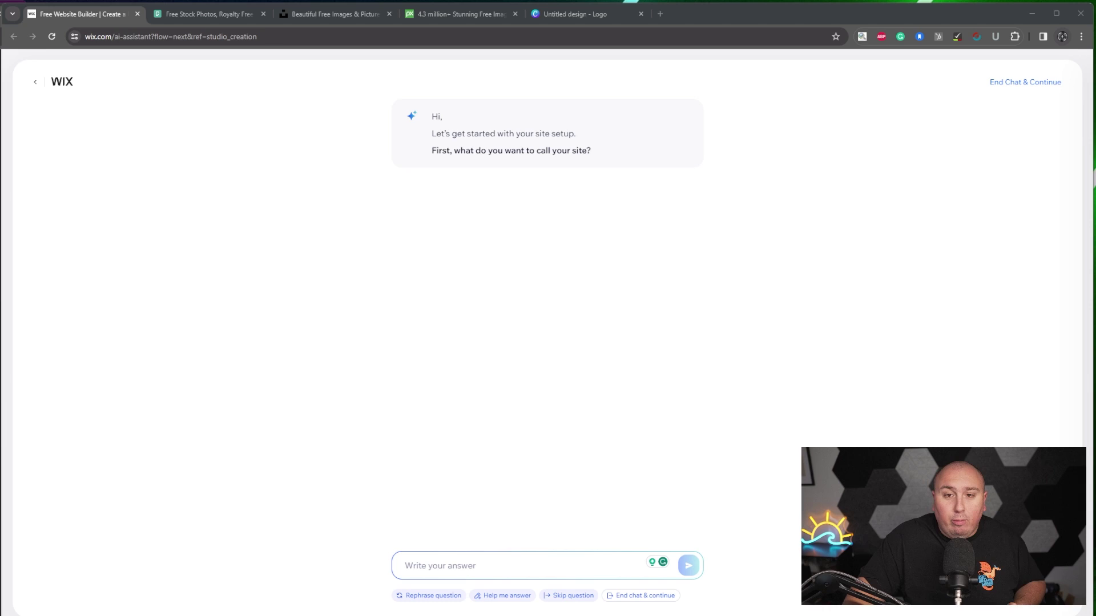
- Ask ChatGPT for a logo and branding guide for an MSP serving accounting firms, then draft a follow-up asking for a company name
{"action": "key", "text": "alt+Tab"}
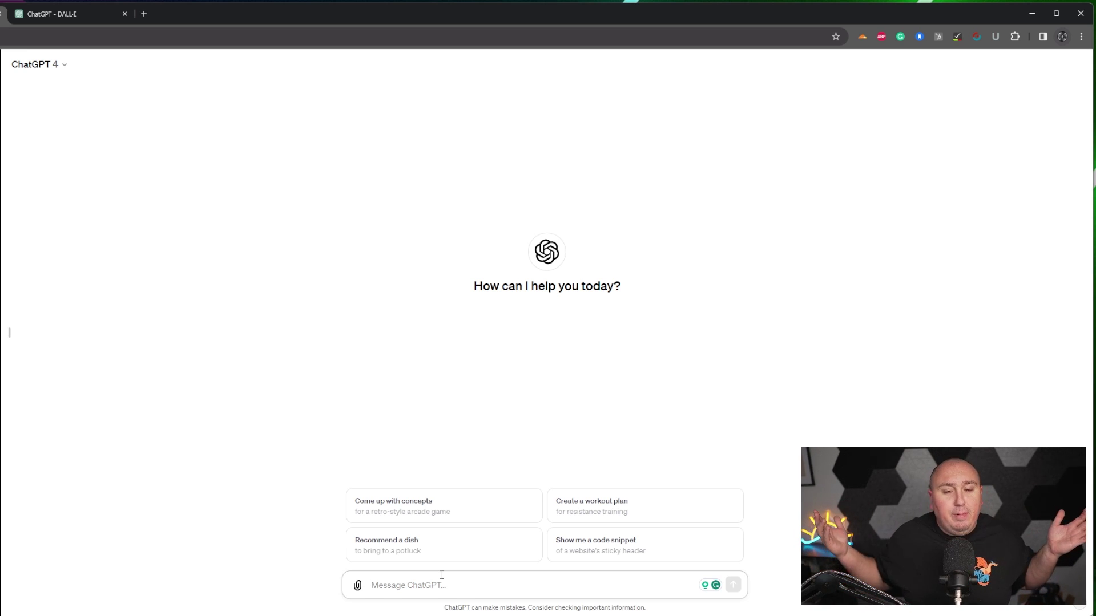
{"action": "type", "text": "hey chat"}
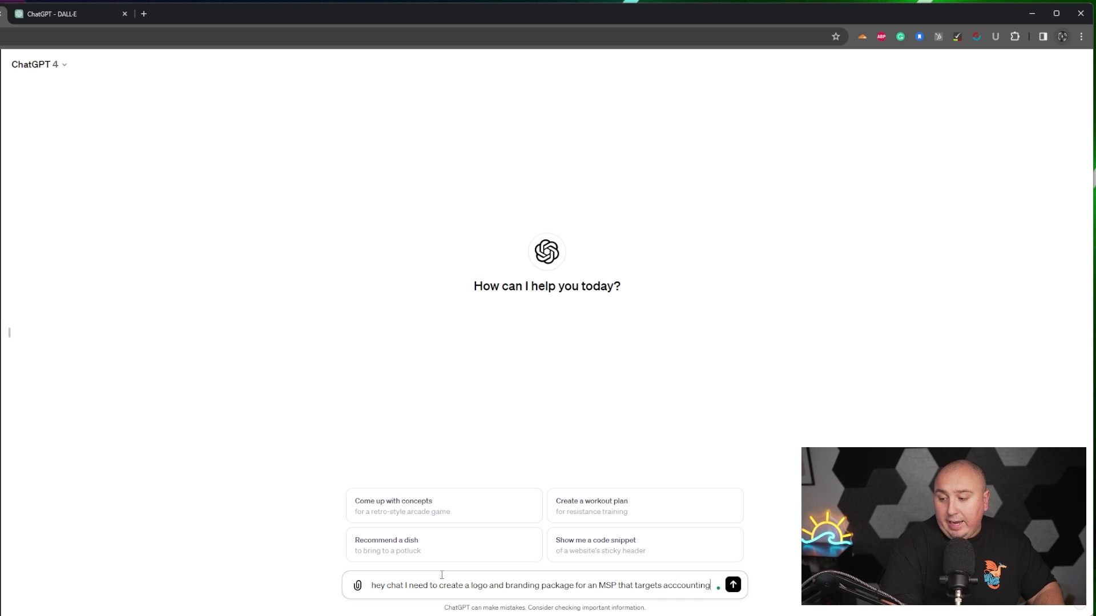
{"action": "type", "text": "irms"}
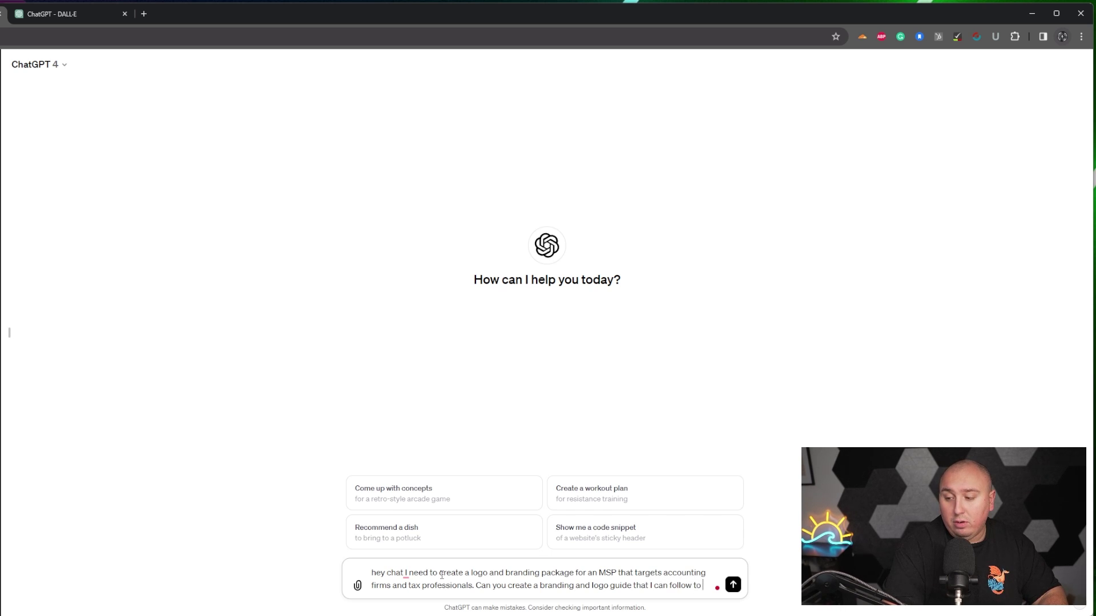
{"action": "type", "text": "build and ama"}
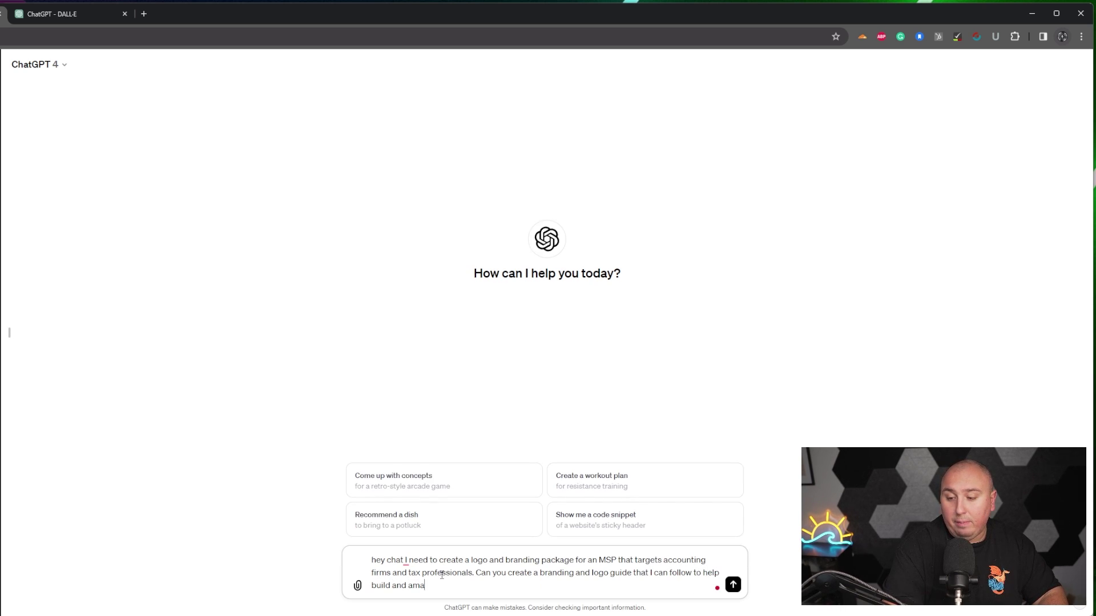
{"action": "type", "text": "zing website"}
{"action": "key", "text": "Return"}
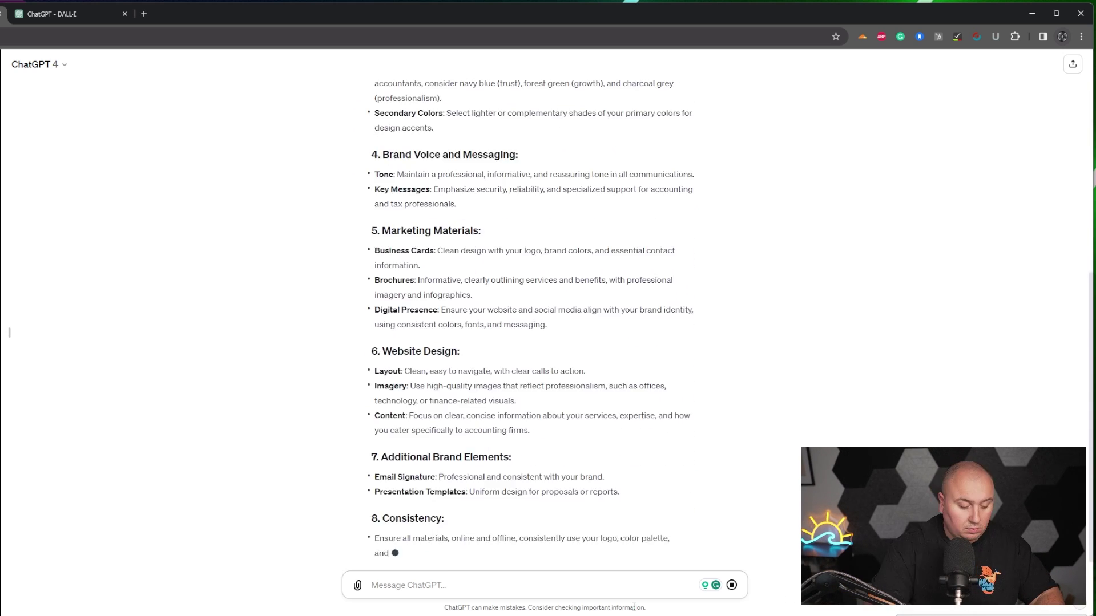
{"action": "type", "text": "Hey chat this is amazing, lets play pretend and can you give me a name and all the information possible for this new company"}
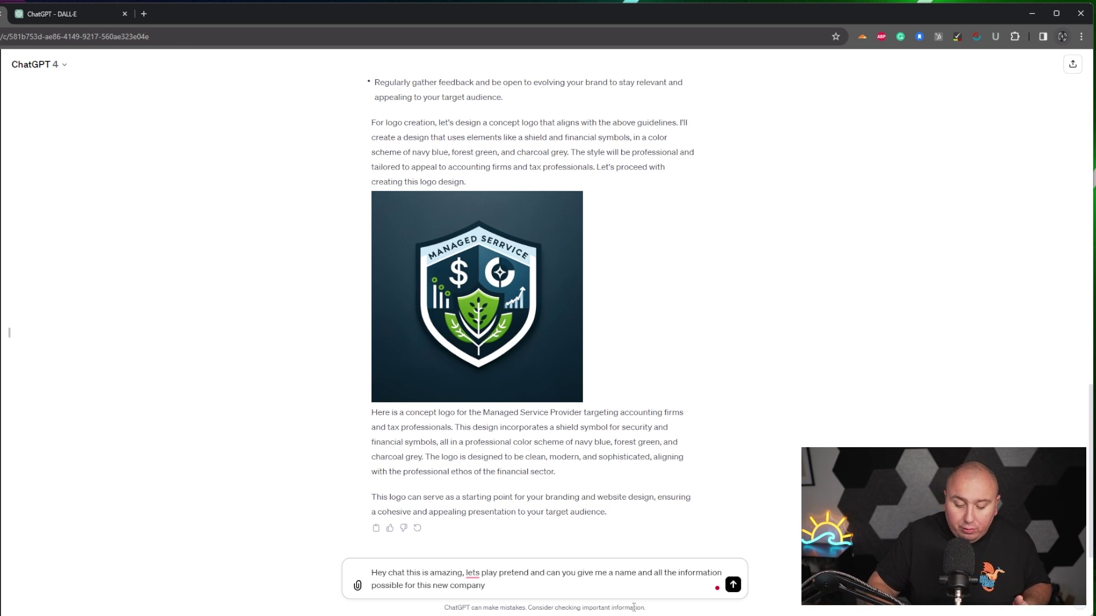
- Send the follow-up asking ChatGPT to invent a company name and full company details
{"action": "key", "text": "Return"}
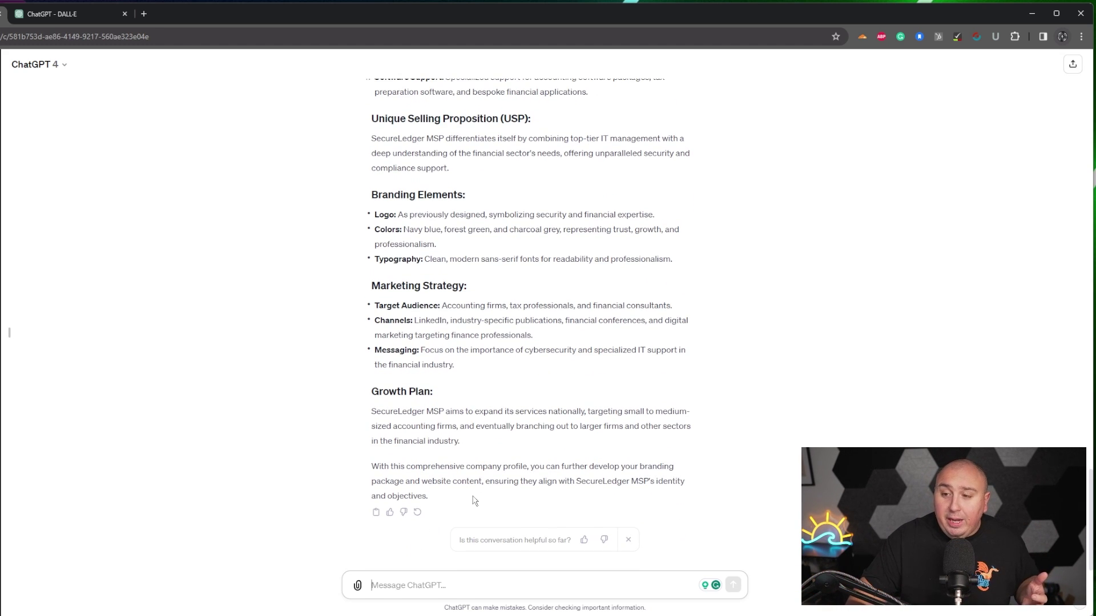
- Copy 'SecureLedger MSP' from ChatGPT and submit it as the site name in Wix
{"action": "scroll", "coordinate": [473, 501], "scroll_direction": "up", "scroll_amount": 13}
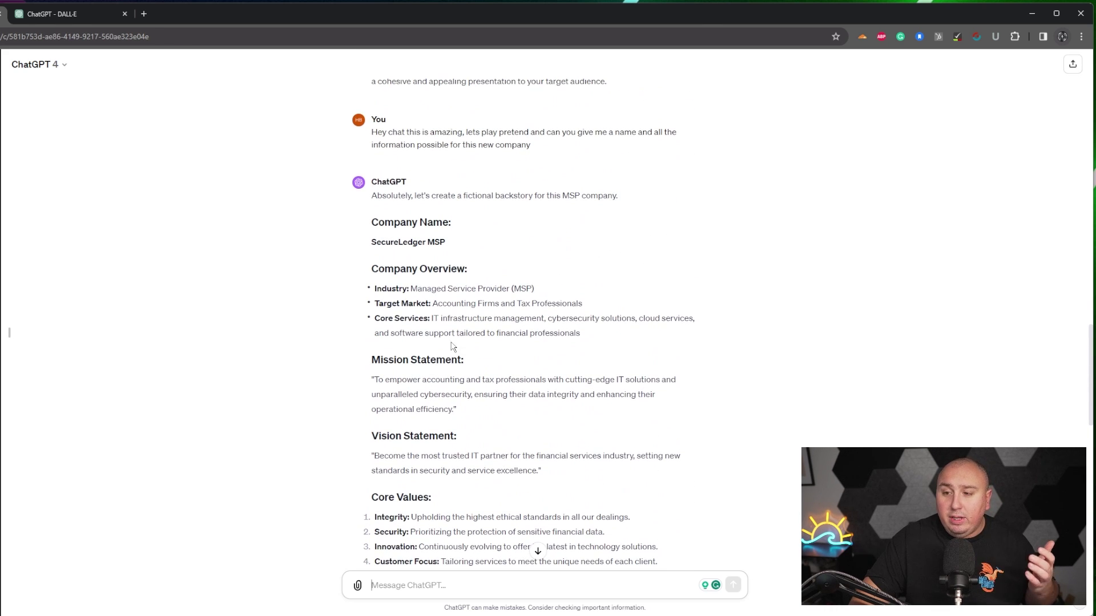
{"action": "left_click_drag", "start_coordinate": [459, 243], "coordinate": [373, 245]}
{"action": "key", "text": "ctrl+c"}
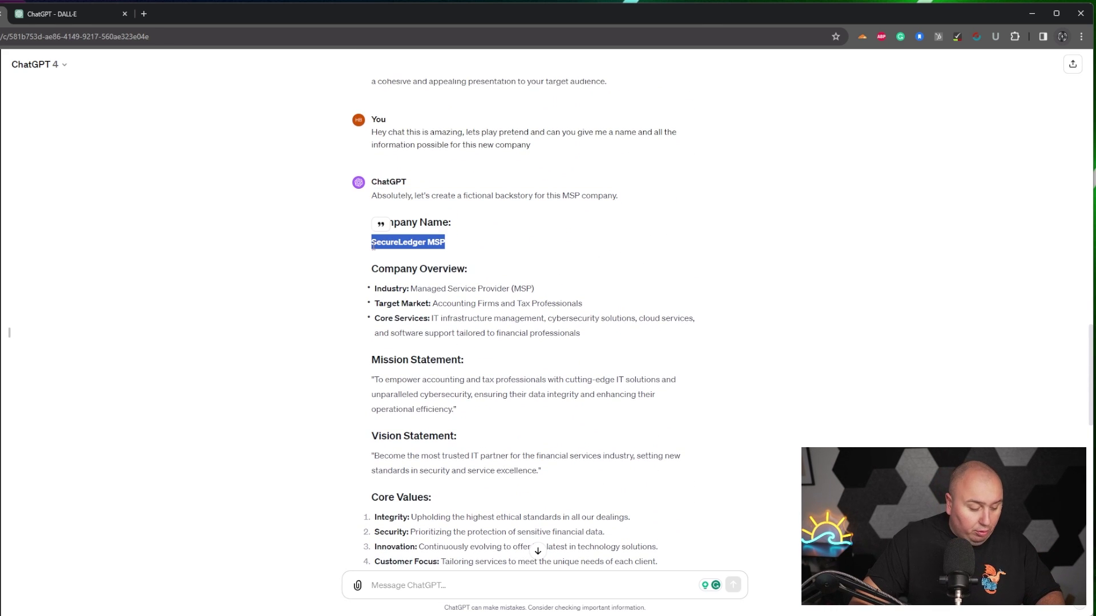
{"action": "key", "text": "alt+Tab"}
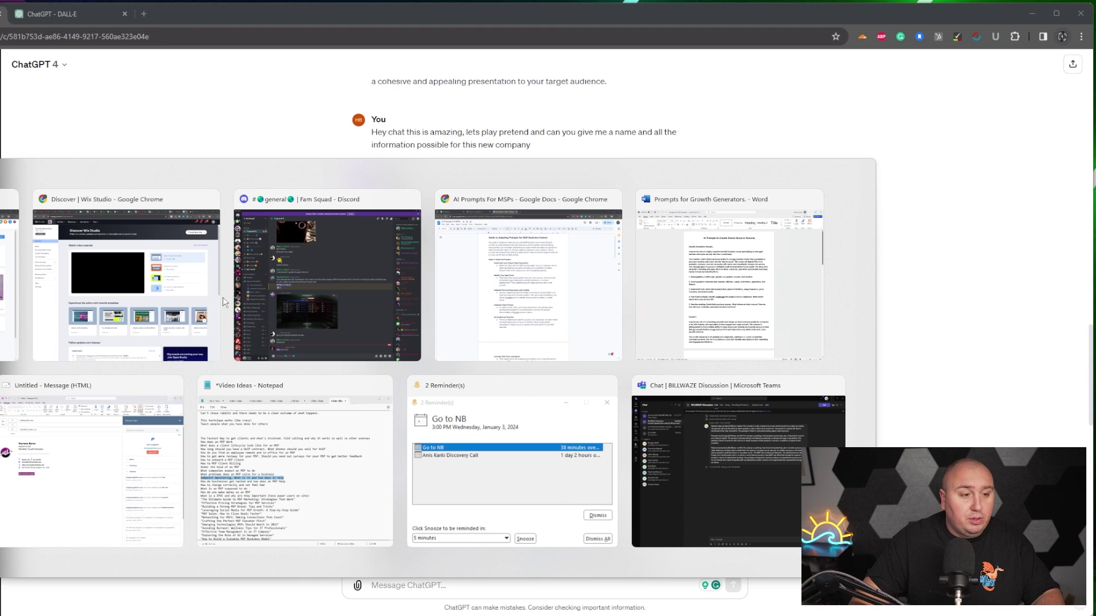
{"action": "left_click", "coordinate": [217, 302]}
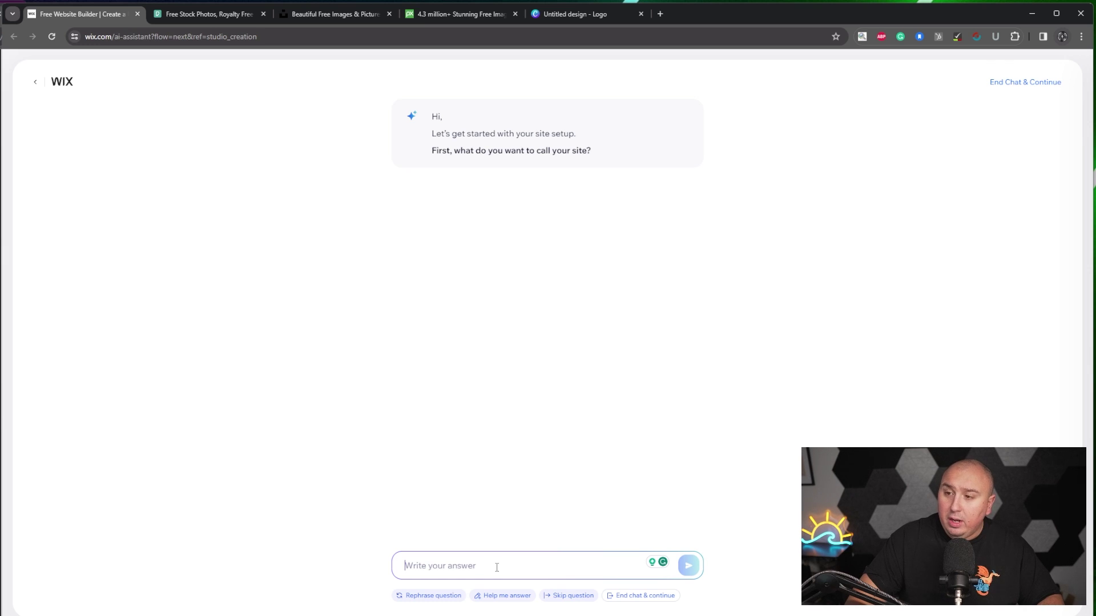
{"action": "key", "text": "ctrl+v"}
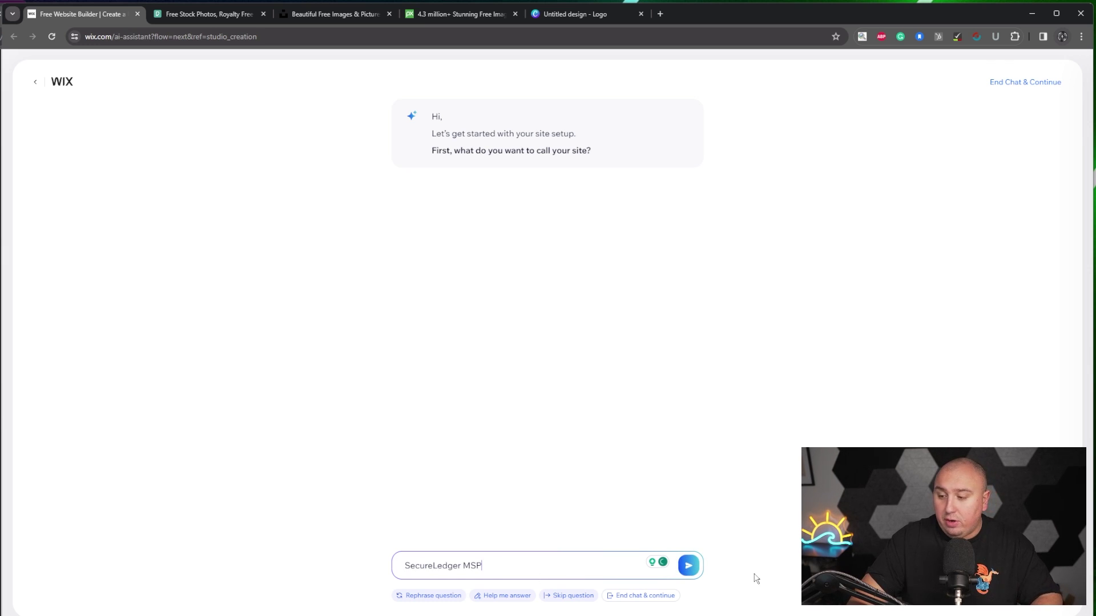
{"action": "left_click", "coordinate": [693, 570]}
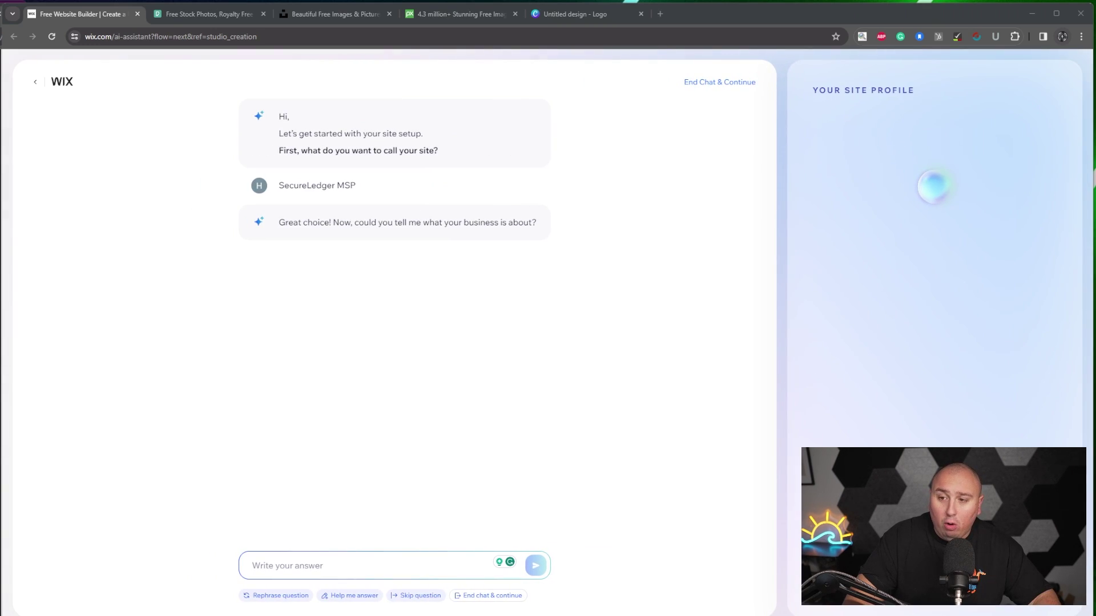
- Give the Wix assistant the company overview and mission, and Charlotte North Carolina as the location
{"action": "key", "text": "alt+Tab"}
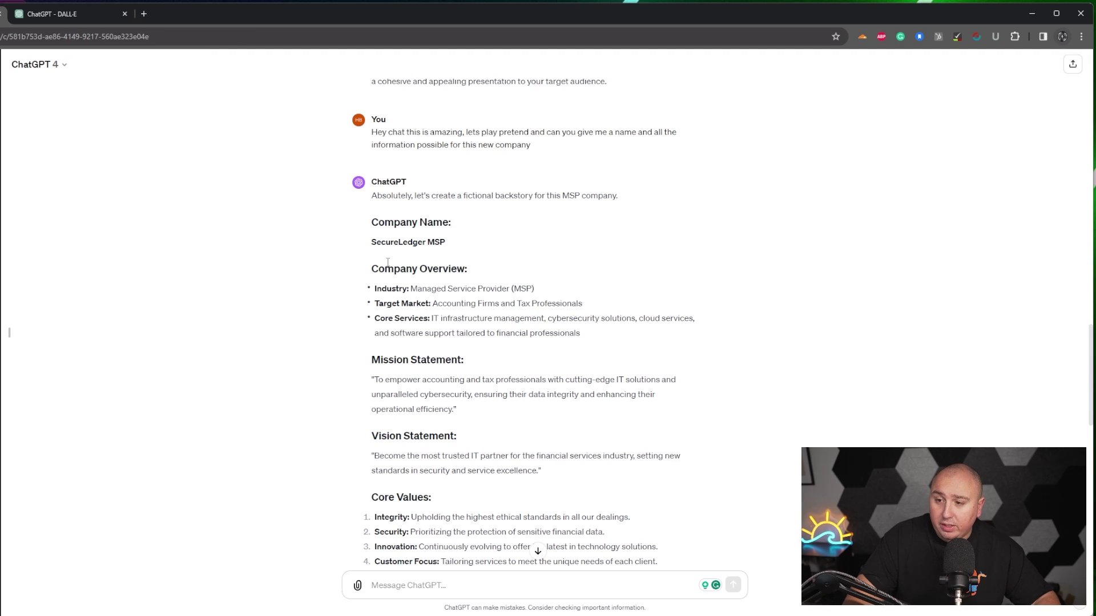
{"action": "left_click_drag", "start_coordinate": [377, 273], "coordinate": [554, 426]}
{"action": "key", "text": "ctrl+c"}
{"action": "scroll", "coordinate": [526, 443], "scroll_direction": "down", "scroll_amount": 3}
{"action": "scroll", "coordinate": [550, 428], "scroll_direction": "down", "scroll_amount": 2}
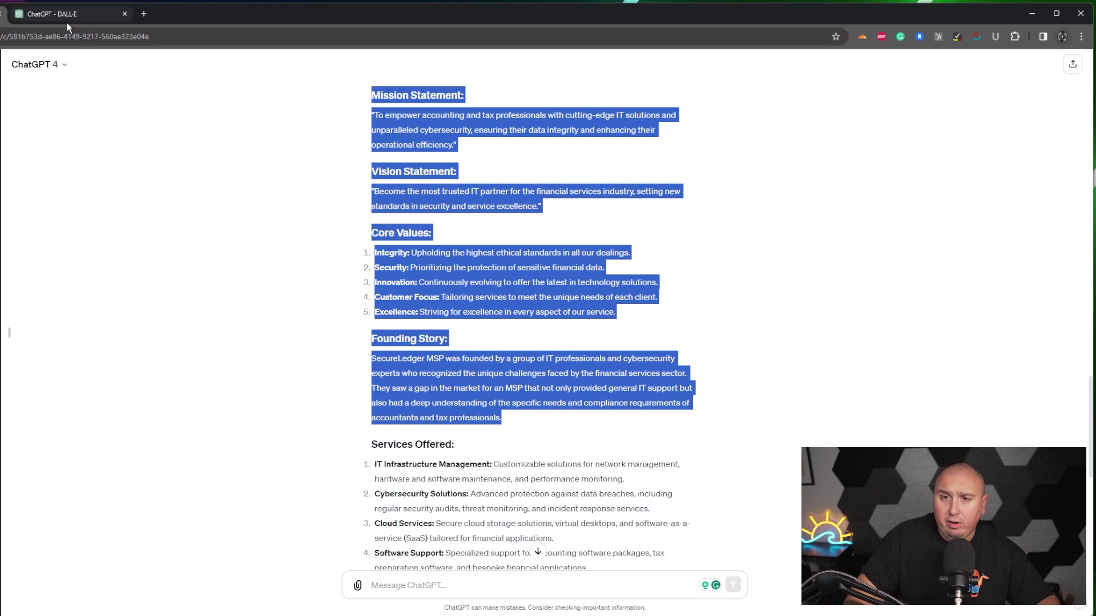
{"action": "key", "text": "alt+Tab"}
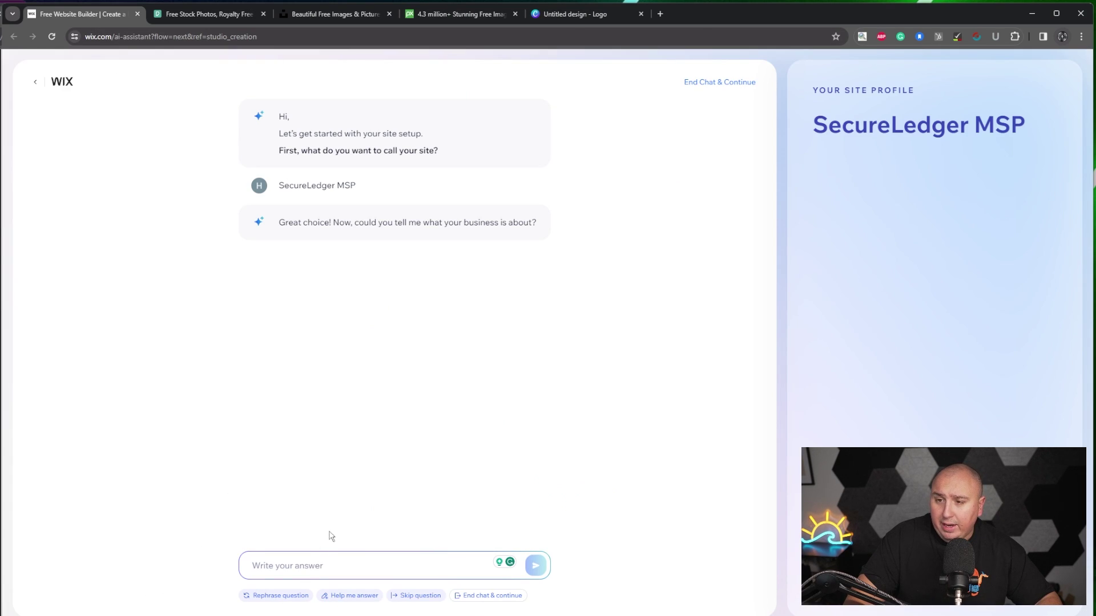
{"action": "key", "text": "ctrl+v"}
{"action": "key", "text": "Return"}
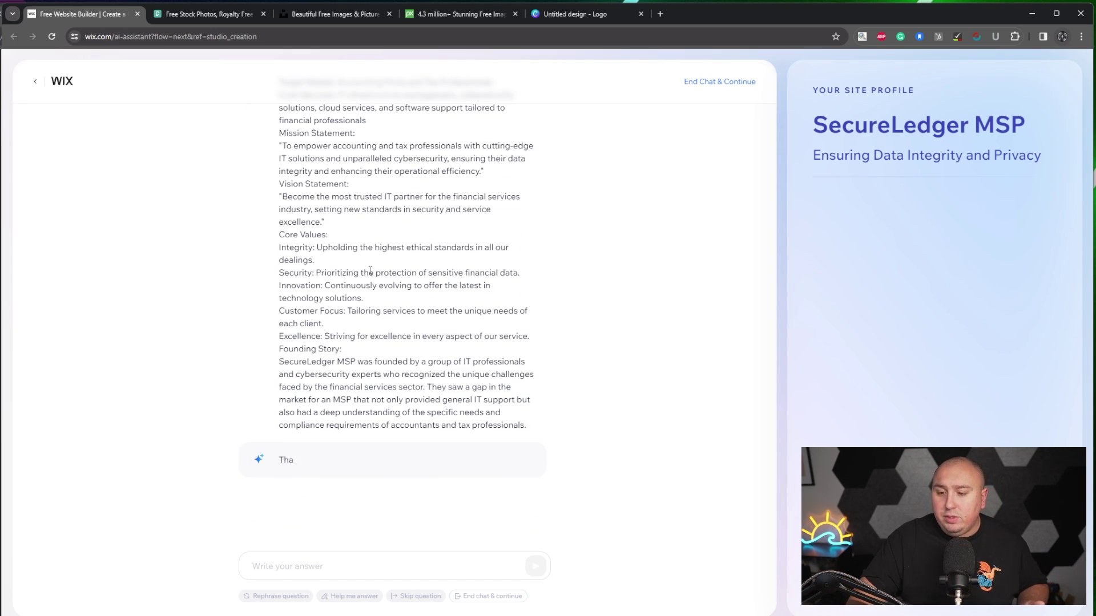
{"action": "type", "text": "Char"}
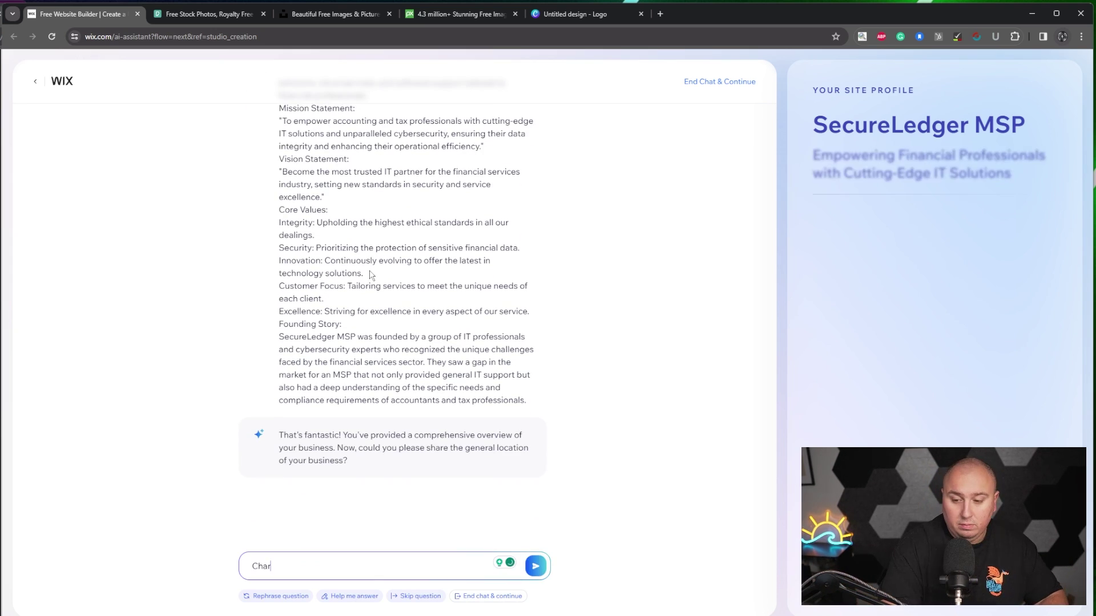
{"action": "type", "text": "lotte North Carolina"}
{"action": "key", "text": "Return"}
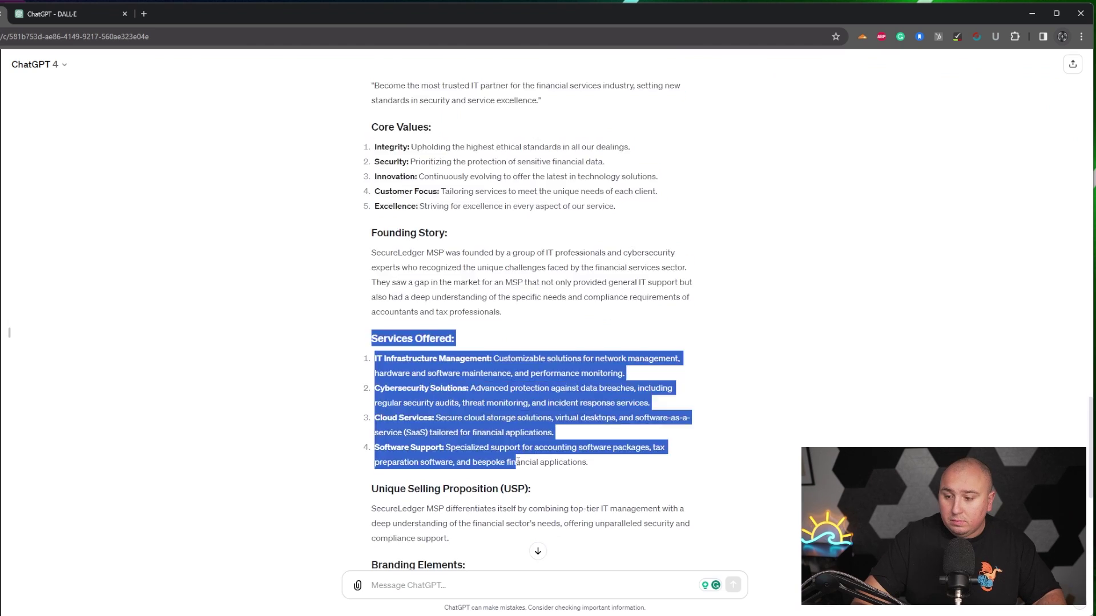
- Paste the services, USP, branding, marketing strategy and growth plan from ChatGPT into the Wix assistant
{"action": "left_click_drag", "start_coordinate": [503, 468], "coordinate": [499, 442]}
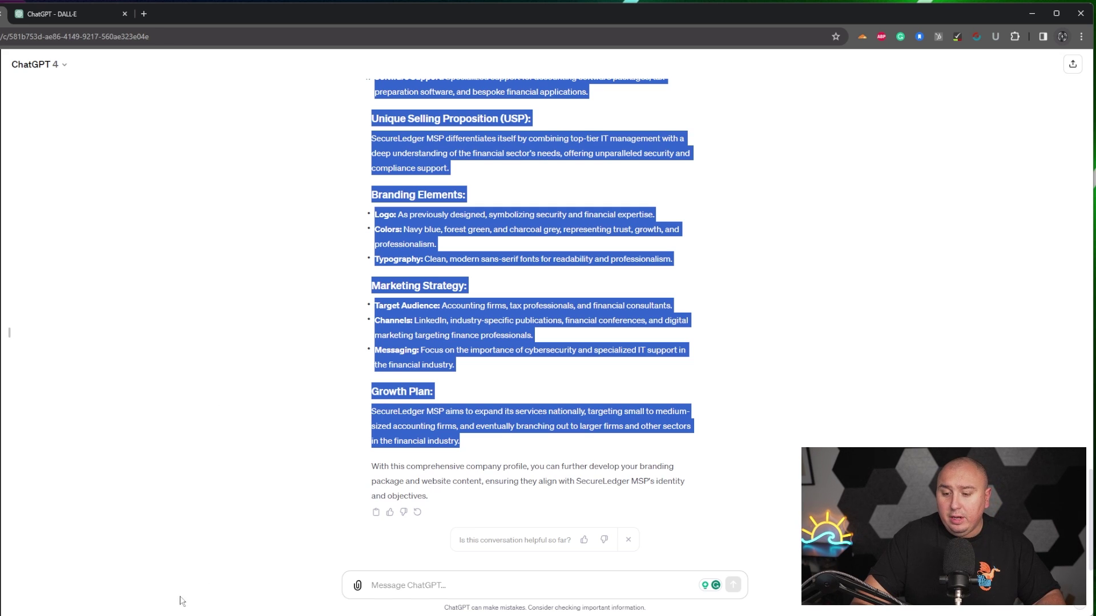
{"action": "key", "text": "ctrl+c"}
{"action": "key", "text": "alt+Tab"}
{"action": "left_click", "coordinate": [328, 568]}
{"action": "key", "text": "ctrl+v"}
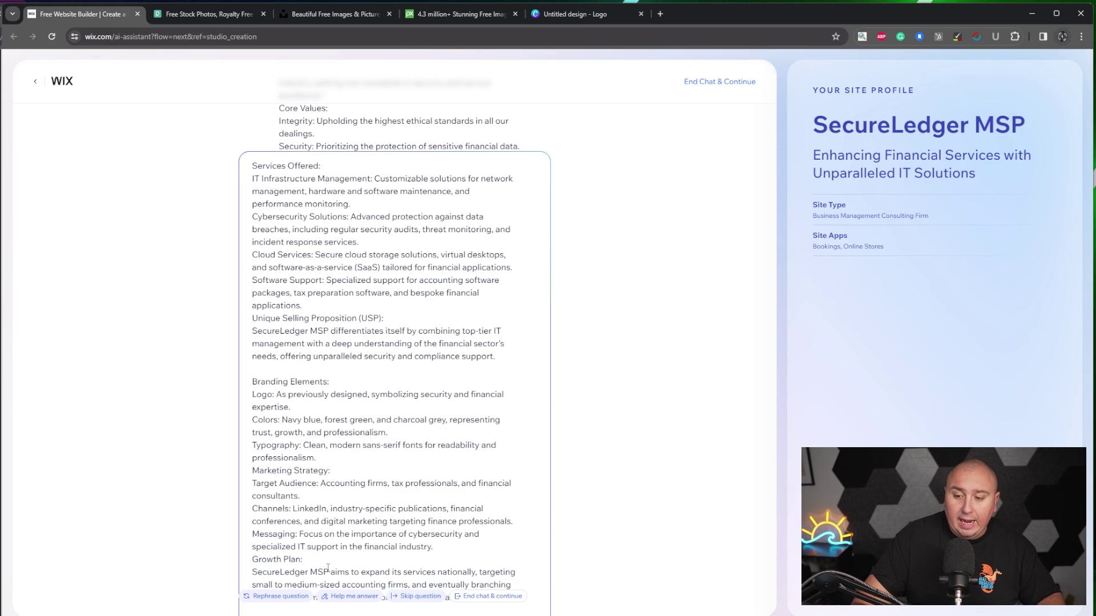
{"action": "key", "text": "Return"}
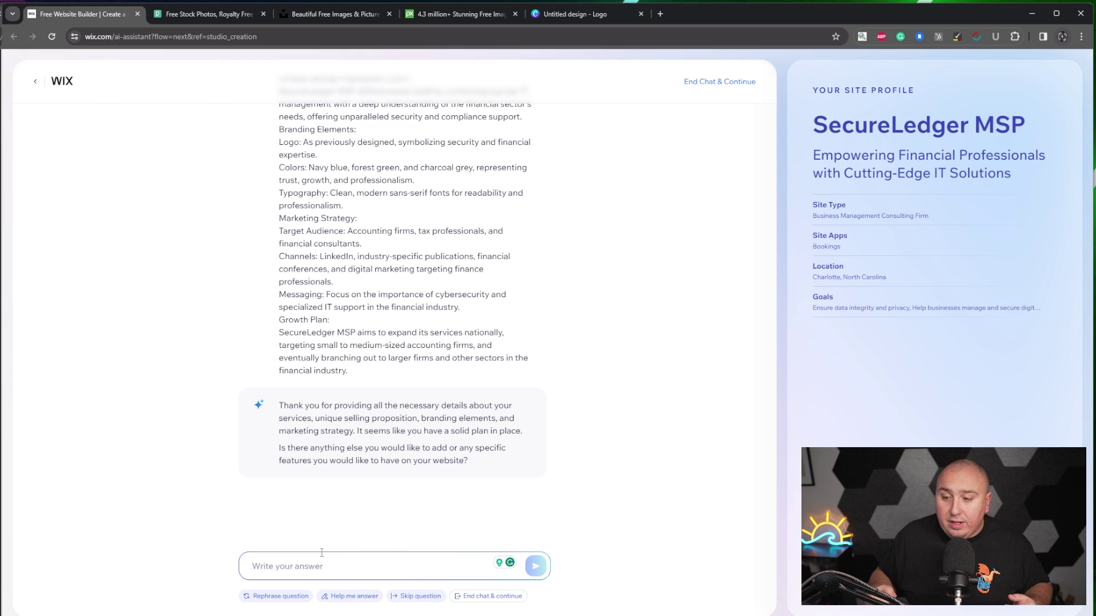
- Reply that the site just needs a modern design and clean feel
{"action": "type", "text": "Nope it just a"}
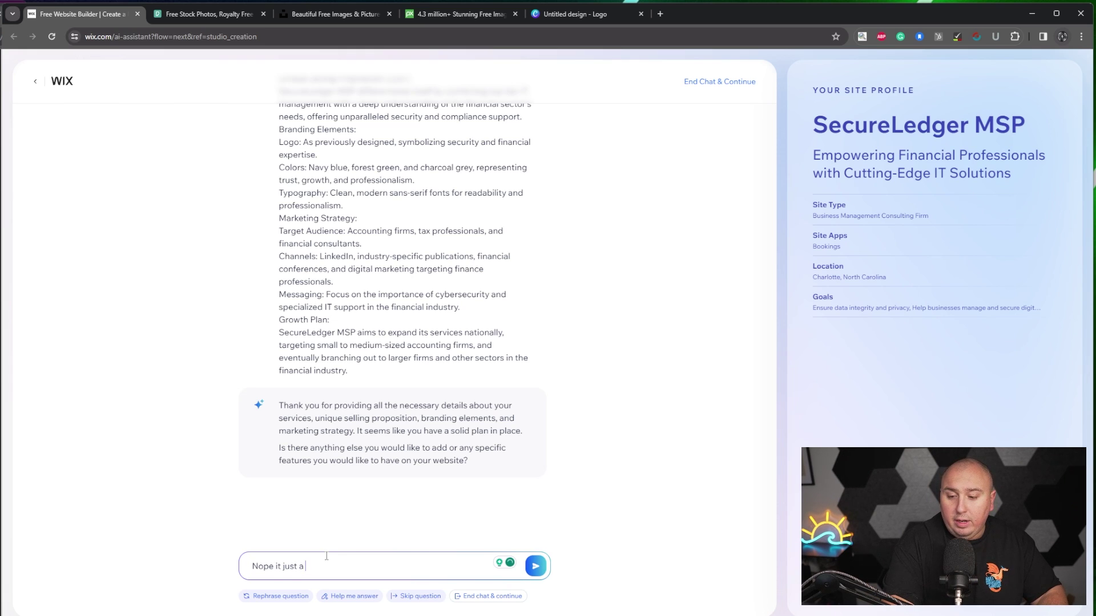
{"action": "type", "text": " modern design and clean f"}
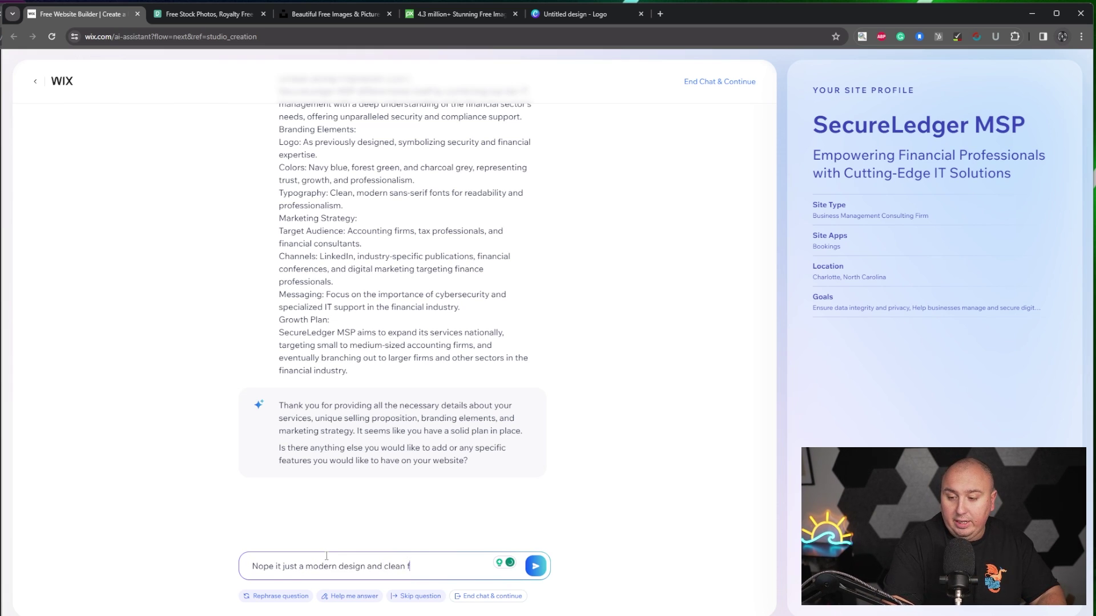
{"action": "type", "text": "eel"}
{"action": "key", "text": "Return"}
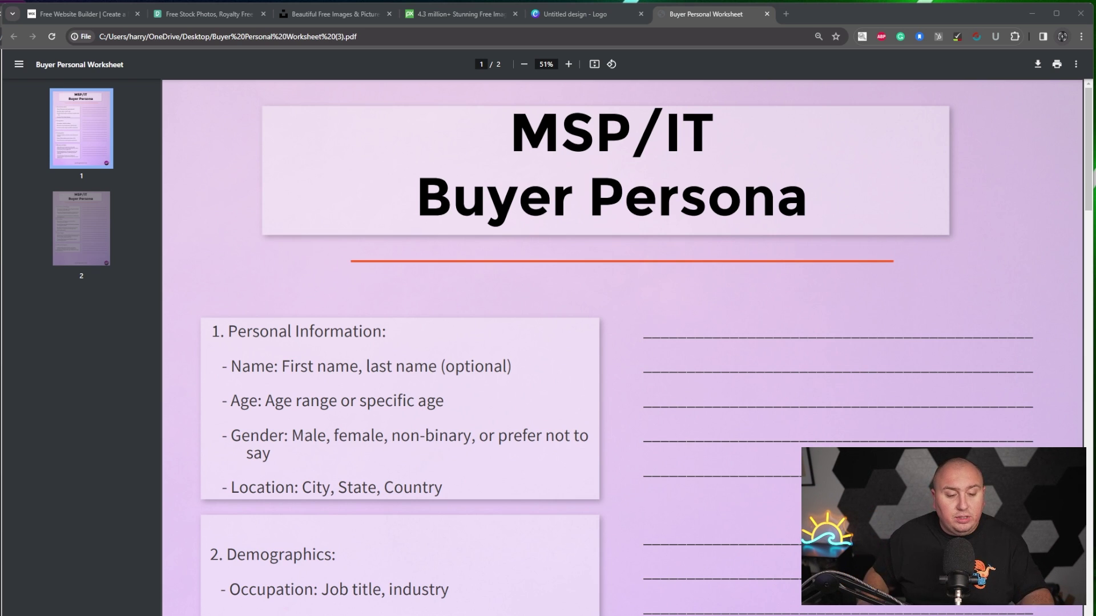
- Scroll through both pages of the MSP/IT Buyer Persona worksheet and back to the top
{"action": "scroll", "coordinate": [602, 365], "scroll_direction": "down", "scroll_amount": 9}
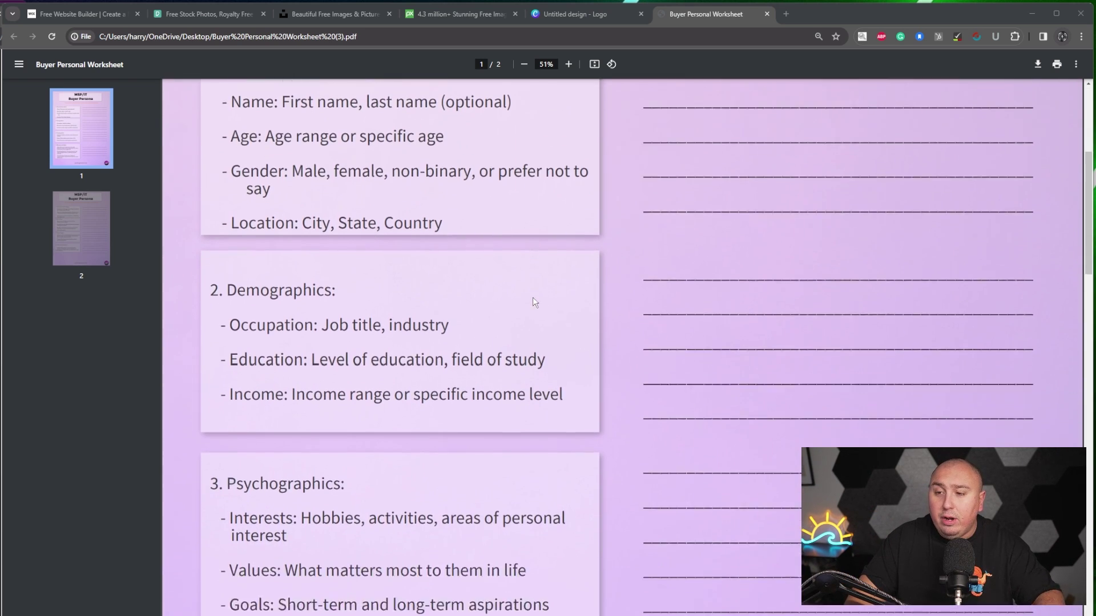
{"action": "scroll", "coordinate": [533, 298], "scroll_direction": "down", "scroll_amount": 7}
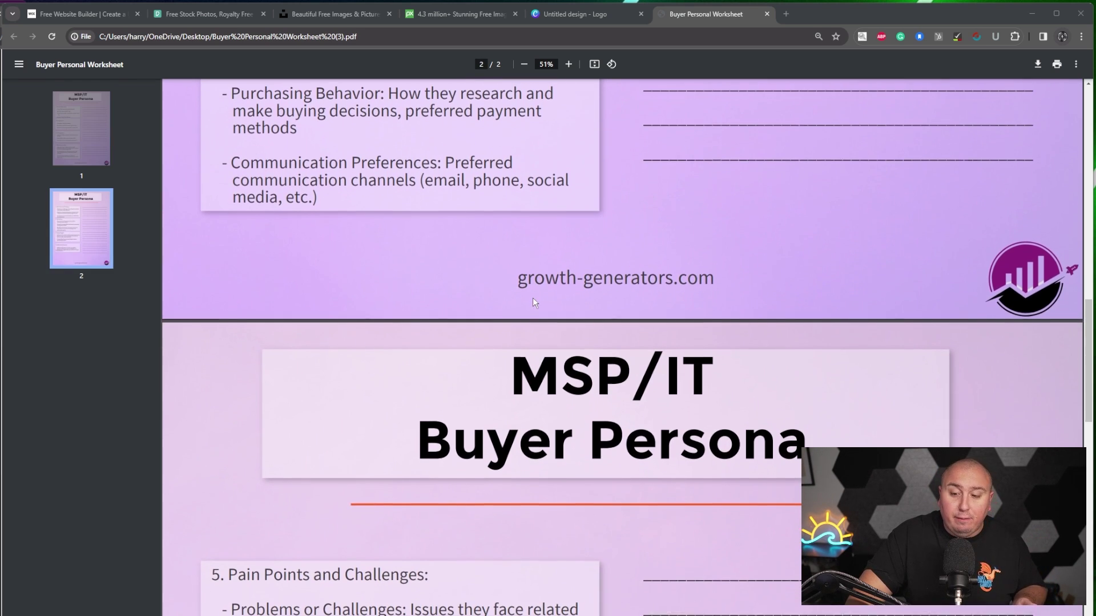
{"action": "scroll", "coordinate": [411, 536], "scroll_direction": "down", "scroll_amount": 1}
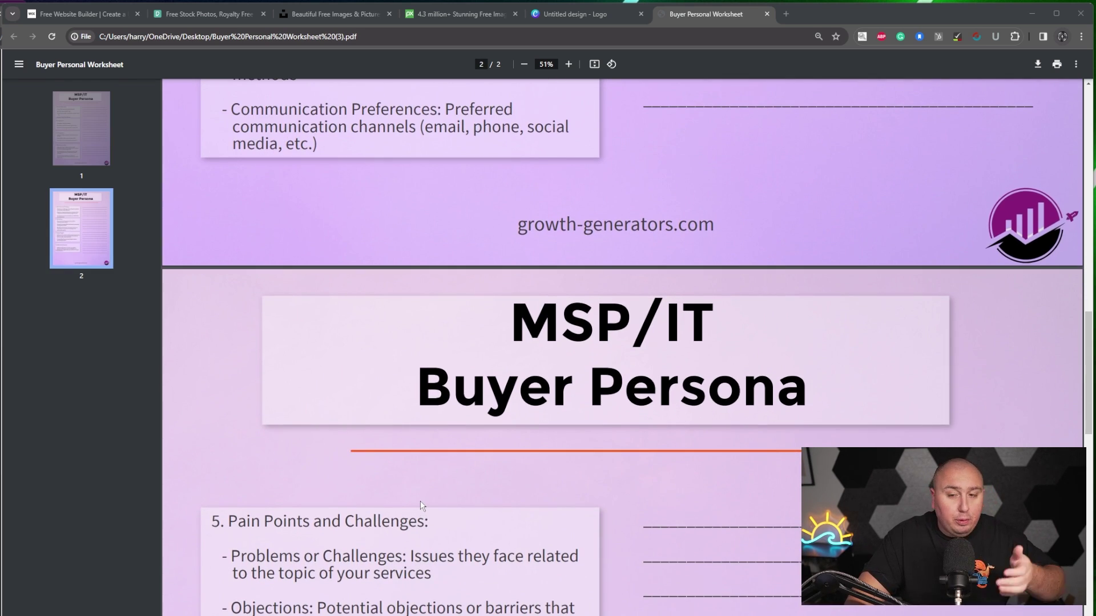
{"action": "scroll", "coordinate": [425, 483], "scroll_direction": "up", "scroll_amount": 20}
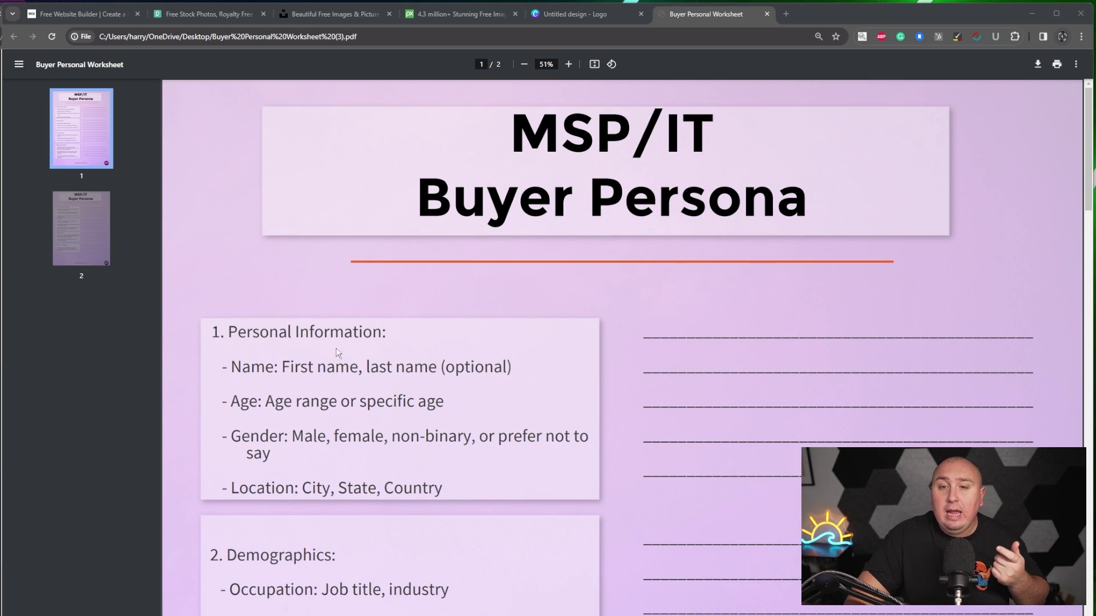
- Return to the Wix setup chat and read over the assistant's latest reply
{"action": "left_click", "coordinate": [117, 15]}
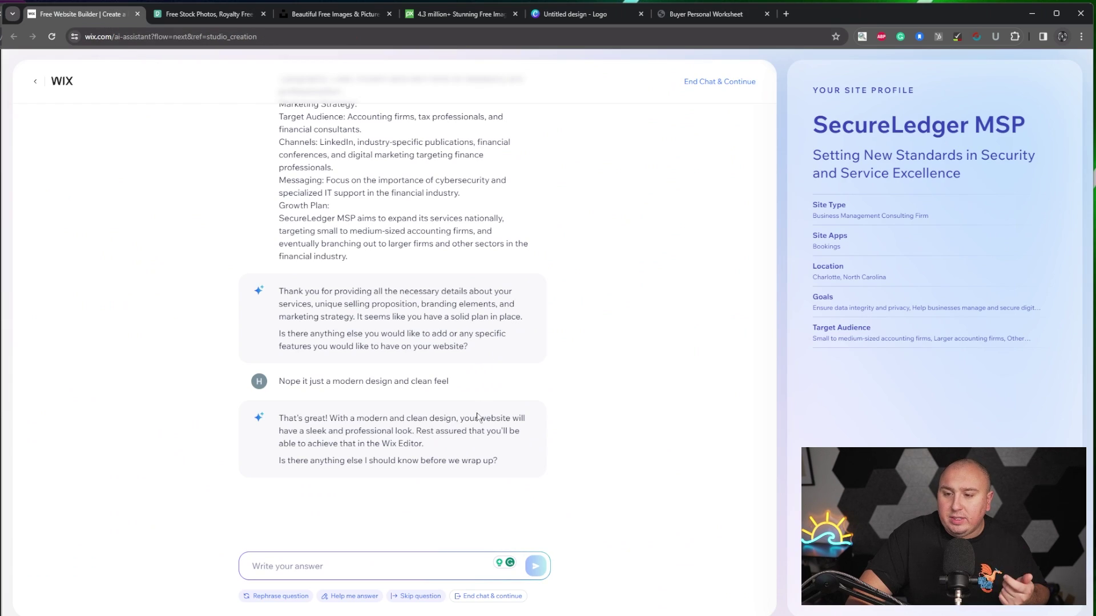
{"action": "left_click_drag", "start_coordinate": [279, 417], "coordinate": [409, 432]}
{"action": "left_click", "coordinate": [507, 434]}
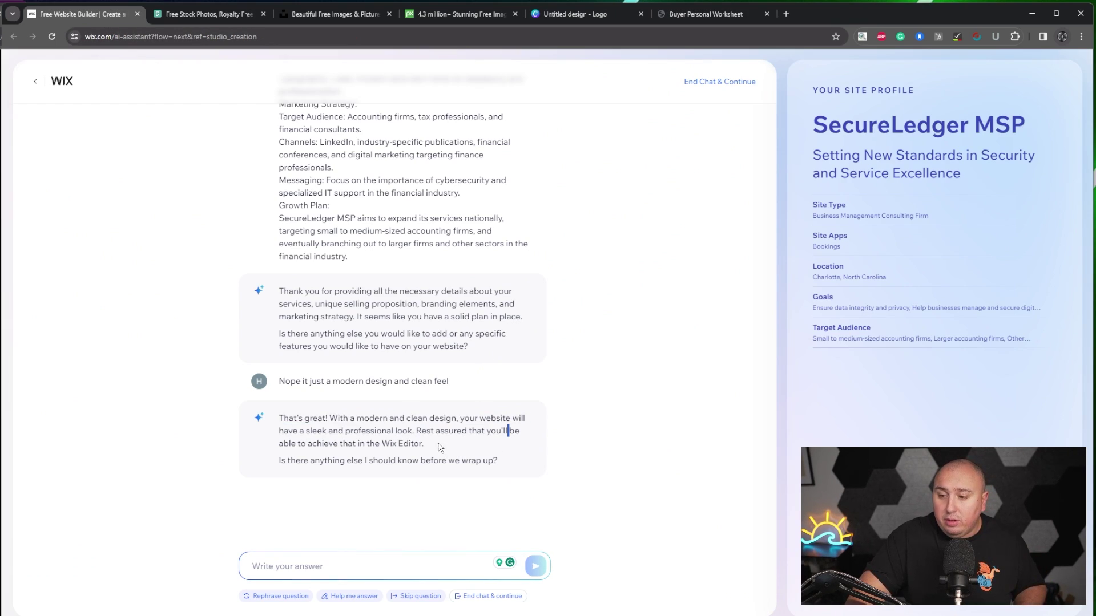
{"action": "left_click_drag", "start_coordinate": [449, 431], "coordinate": [489, 431]}
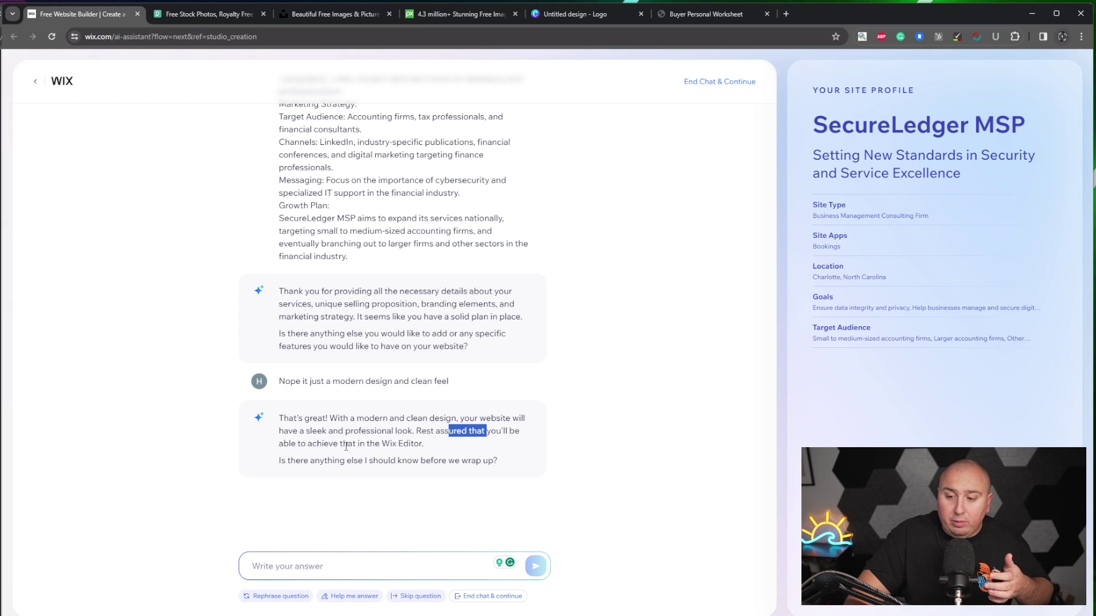
{"action": "left_click_drag", "start_coordinate": [323, 444], "coordinate": [387, 448]}
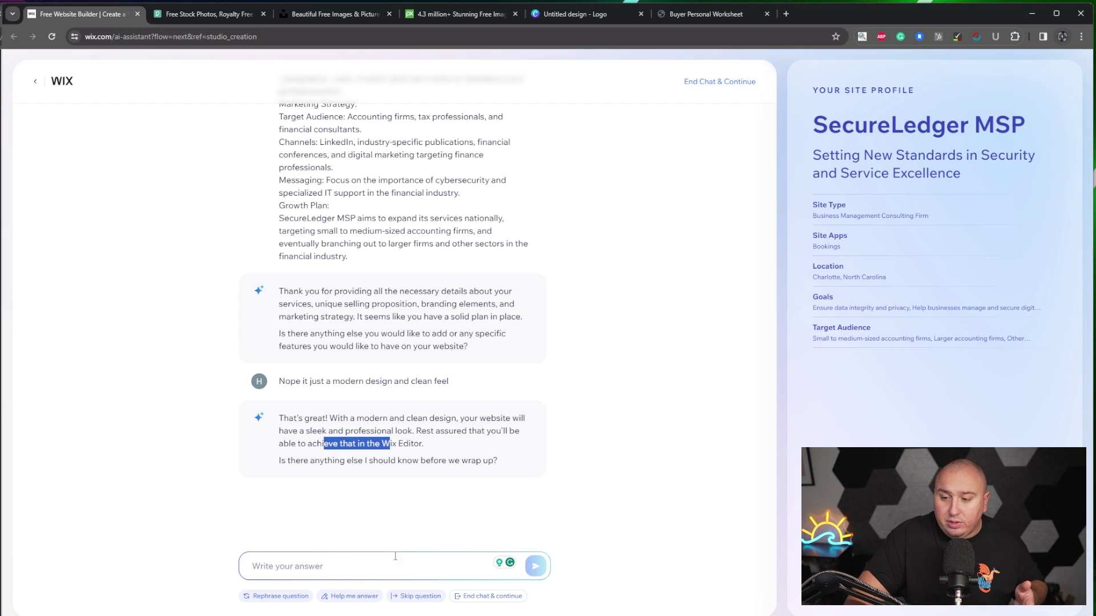
- Reply 'noip that is all' and proceed to the generated SecureLedger MSP dashboard
{"action": "left_click", "coordinate": [396, 574]}
{"action": "type", "text": "noip"}
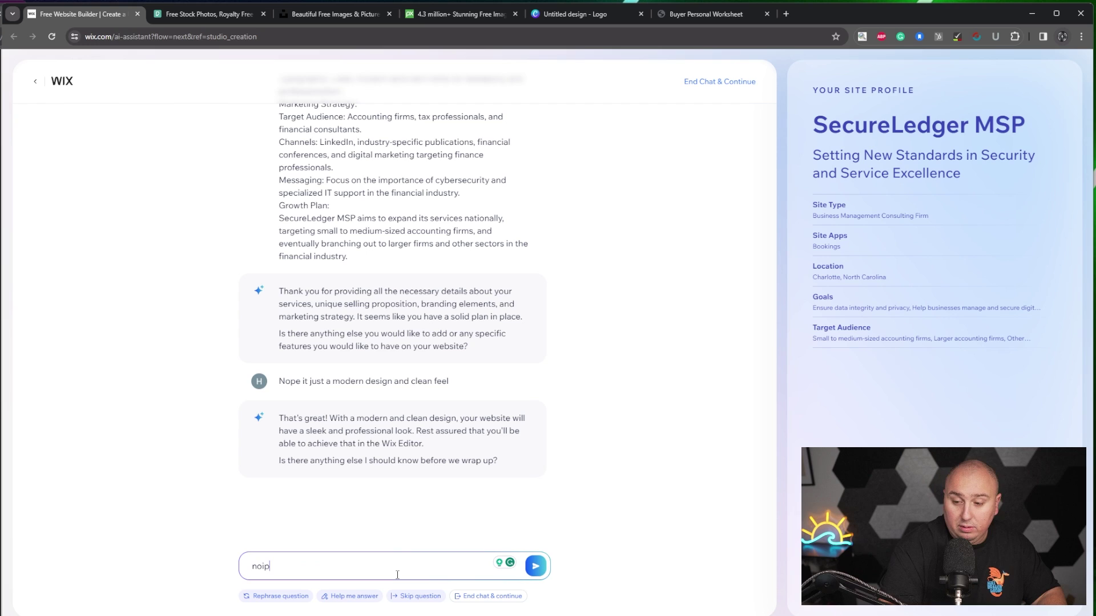
{"action": "type", "text": " that is all"}
{"action": "key", "text": "Return"}
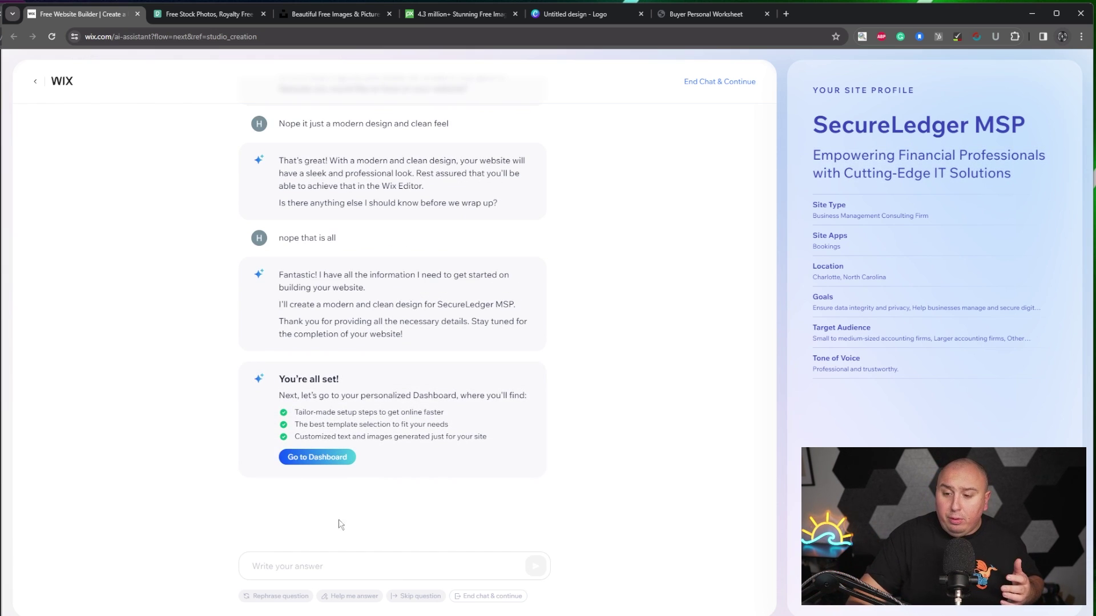
{"action": "left_click", "coordinate": [304, 456]}
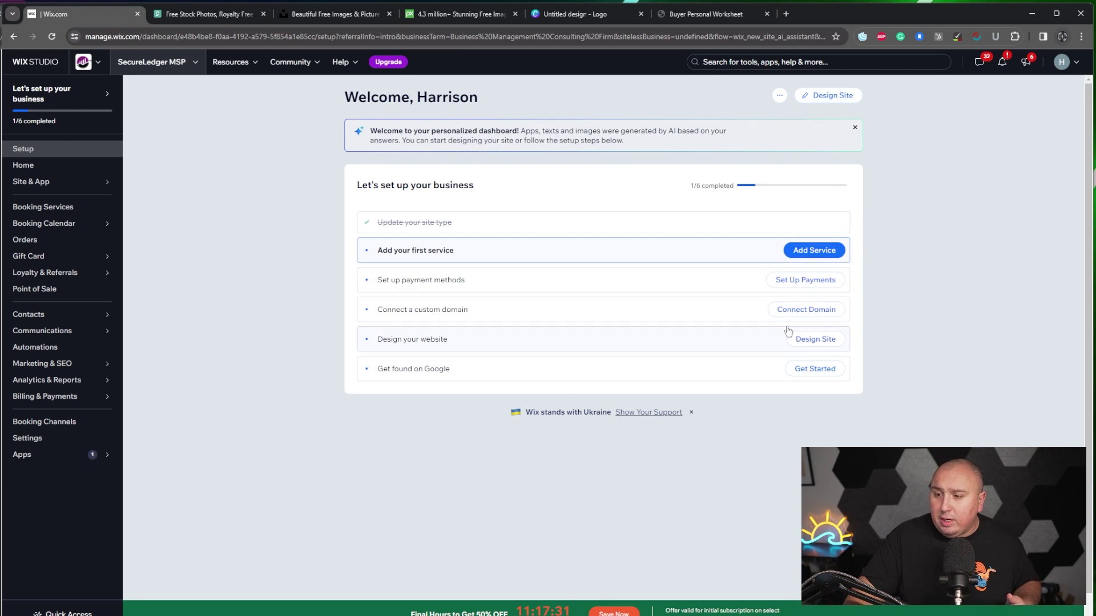
- Choose Design Site and let Wix create the site automatically
{"action": "left_click", "coordinate": [827, 96]}
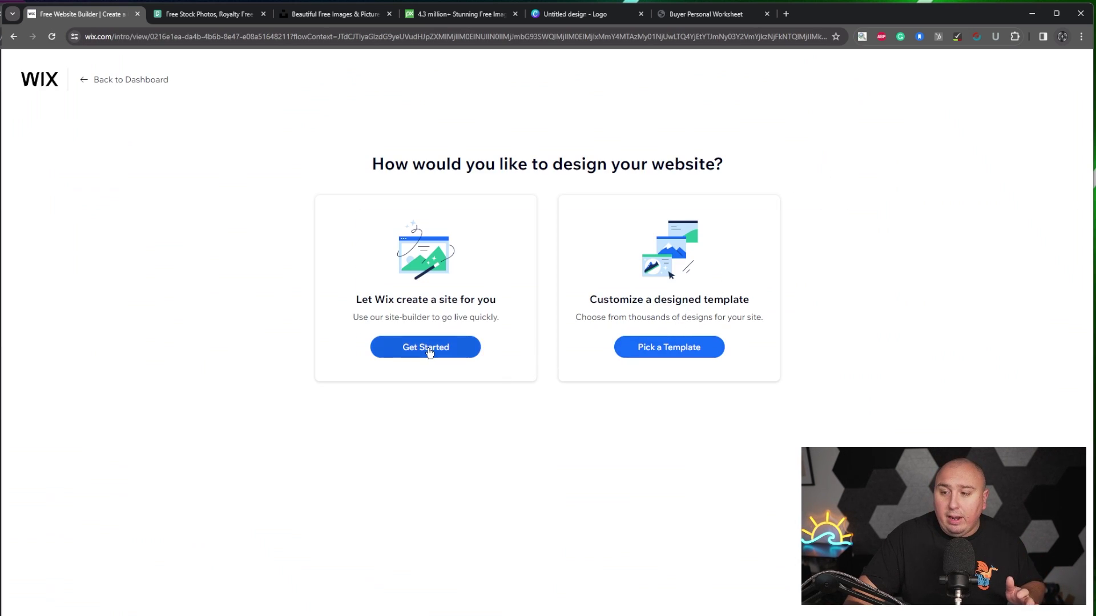
{"action": "left_click", "coordinate": [430, 348]}
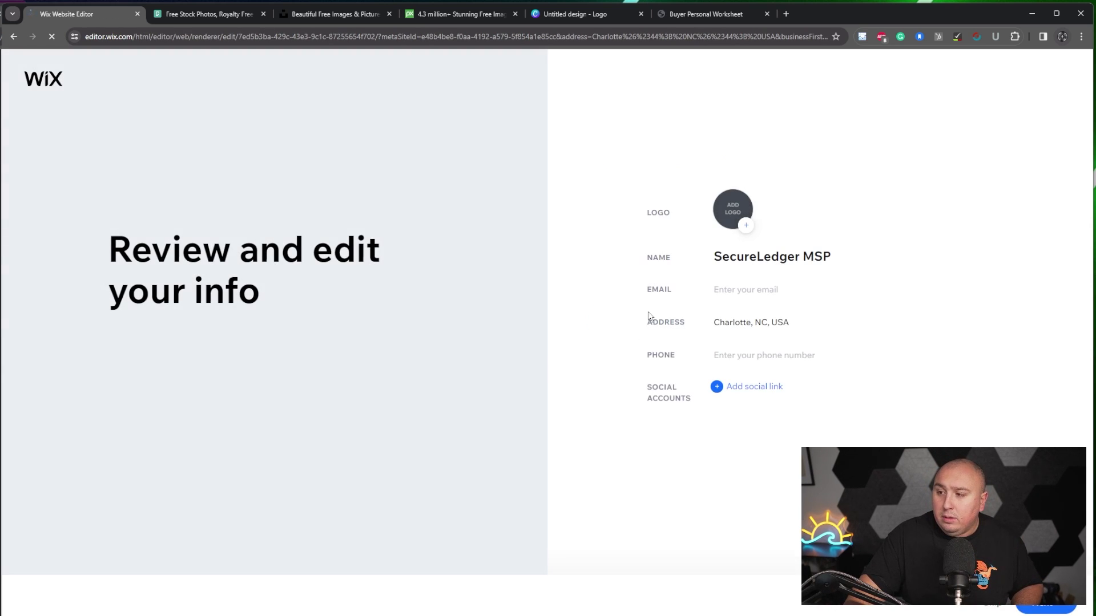
- Fill in the business contact e-mail, dismiss the phone suggestions, and confirm the site info
{"action": "left_click_drag", "start_coordinate": [735, 256], "coordinate": [848, 259]}
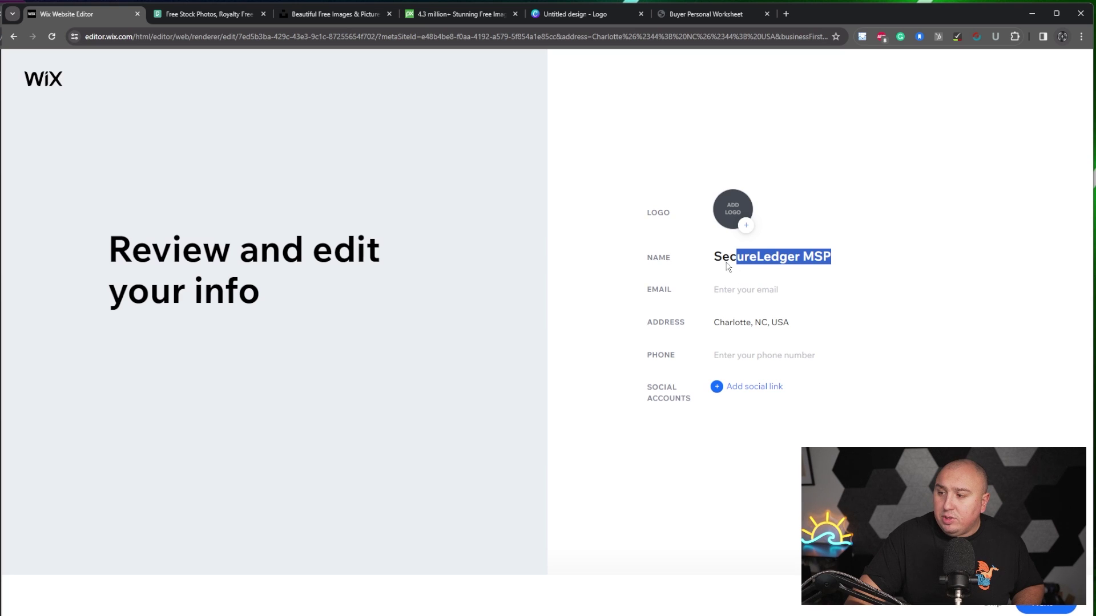
{"action": "left_click", "coordinate": [810, 283]}
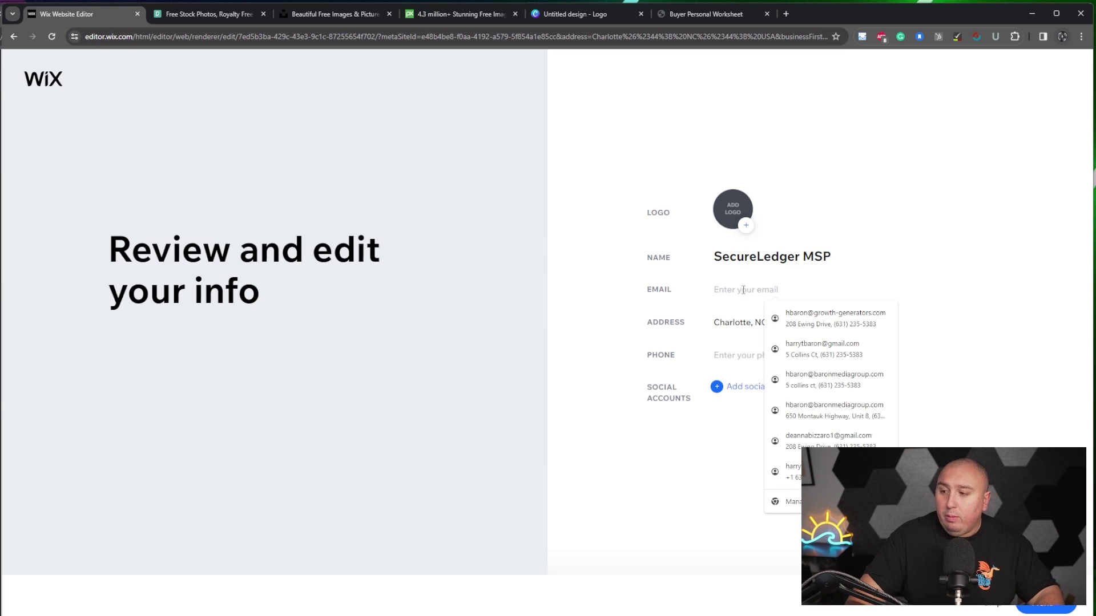
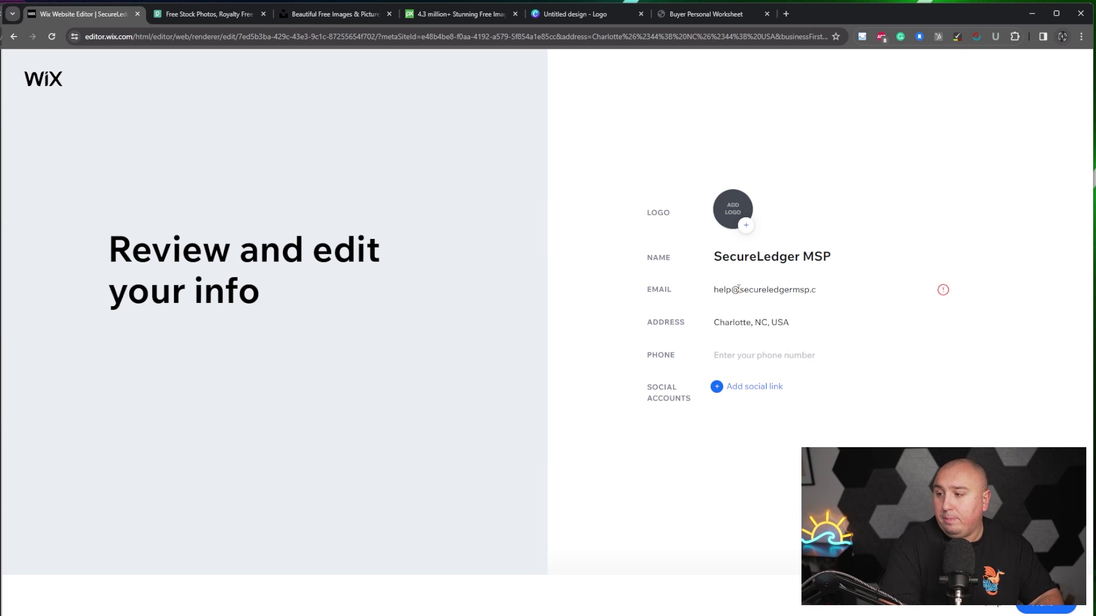
{"action": "key", "text": "Tab"}
{"action": "key", "text": "Tab"}
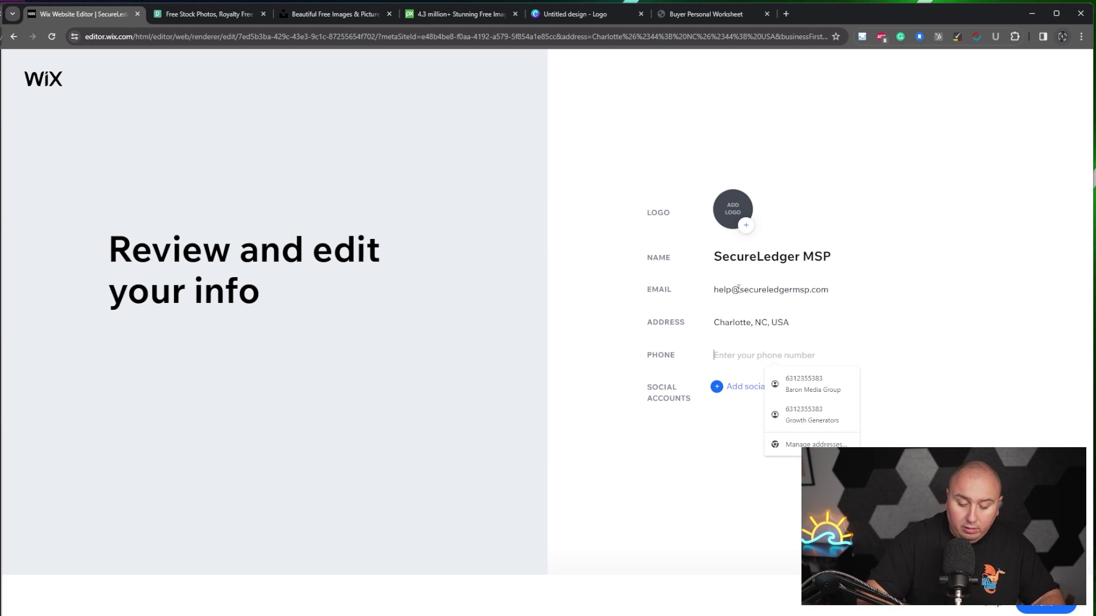
{"action": "left_click", "coordinate": [729, 436]}
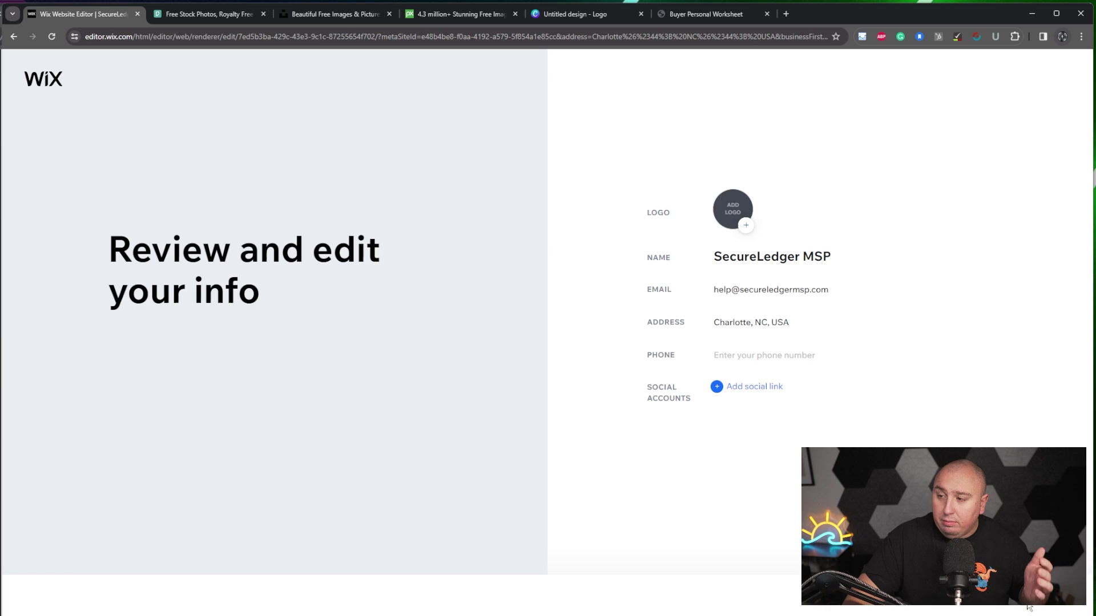
{"action": "left_click", "coordinate": [1029, 607]}
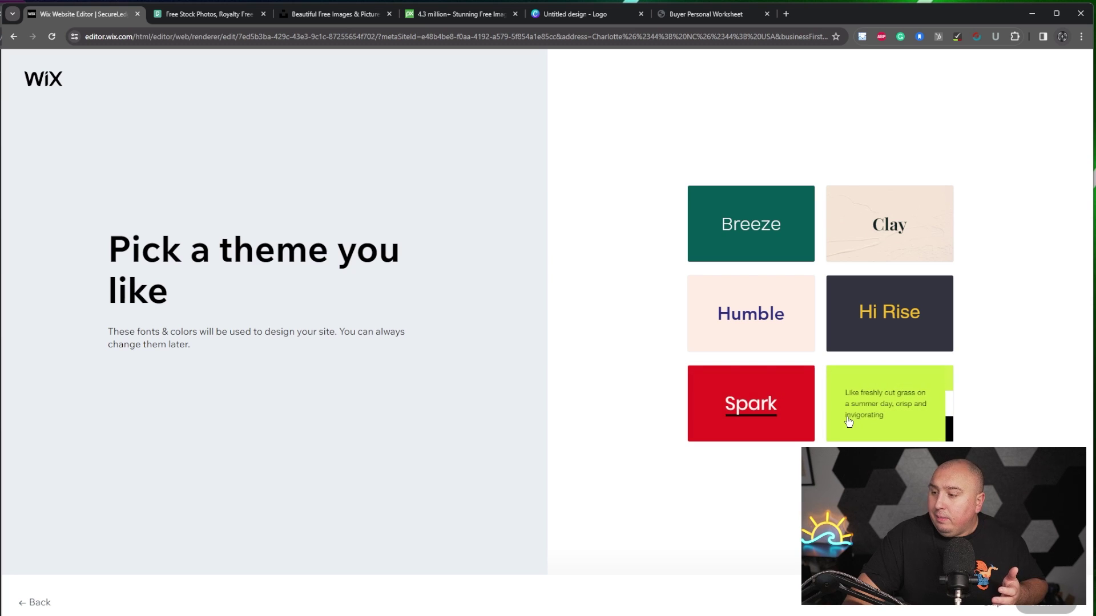
- Pick the Hi Rise theme and the meeting-room 'Welcome to SecureLedger MSP' homepage design
{"action": "left_click", "coordinate": [880, 338]}
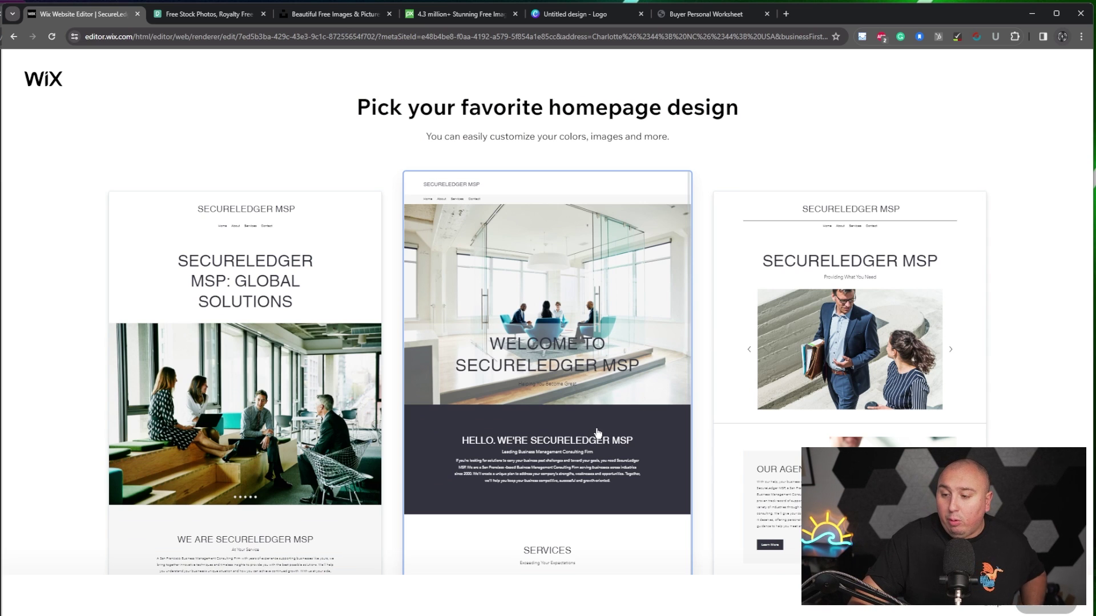
{"action": "scroll", "coordinate": [850, 343], "scroll_direction": "down", "scroll_amount": 3}
{"action": "scroll", "coordinate": [576, 409], "scroll_direction": "down", "scroll_amount": 2}
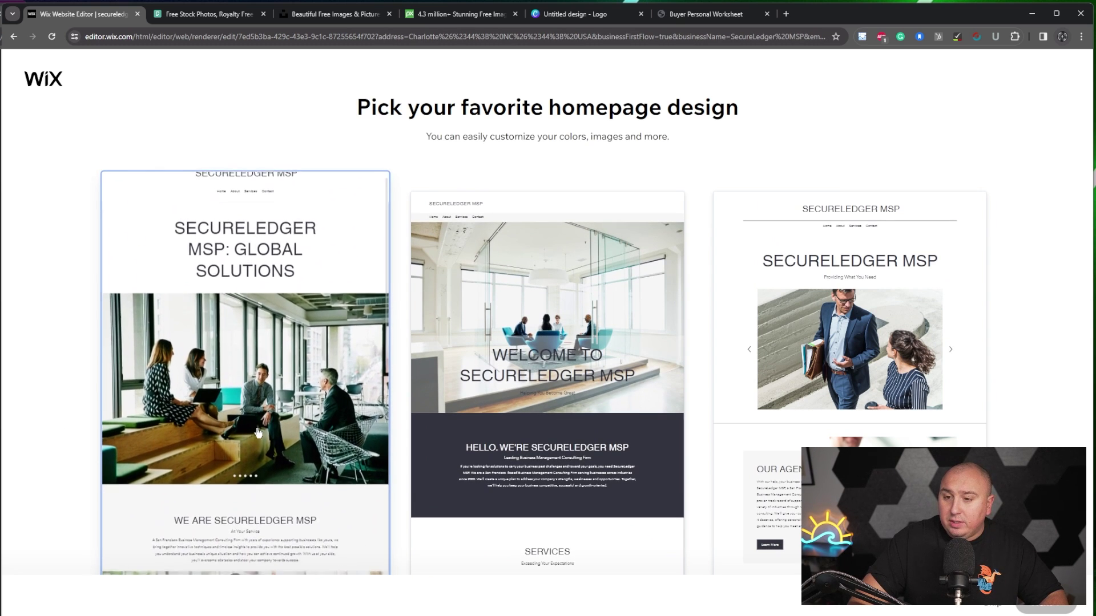
{"action": "left_click", "coordinate": [565, 349]}
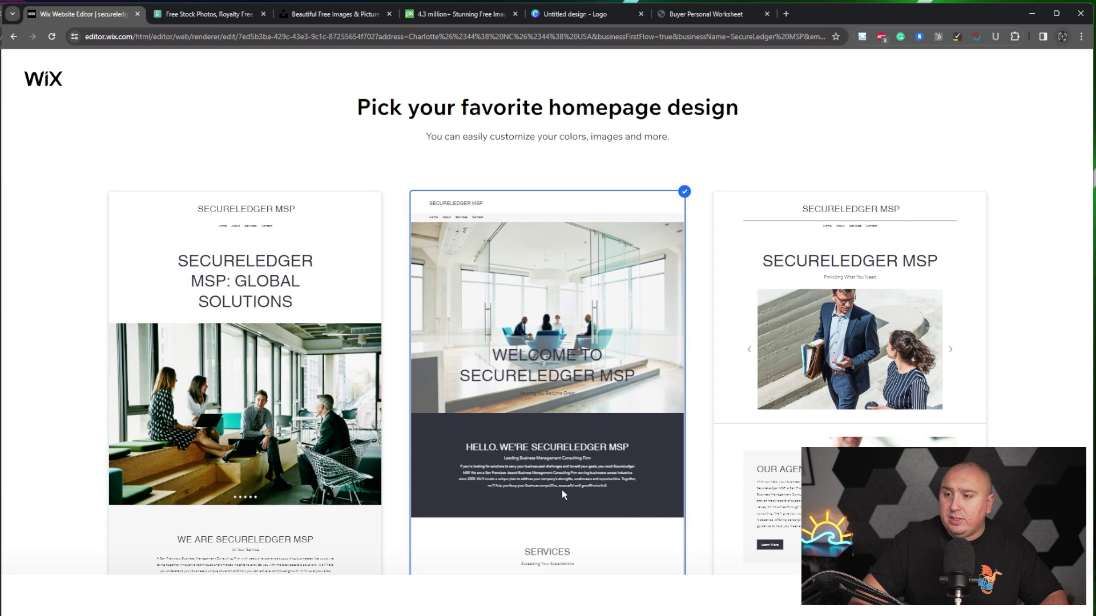
{"action": "left_click", "coordinate": [578, 301]}
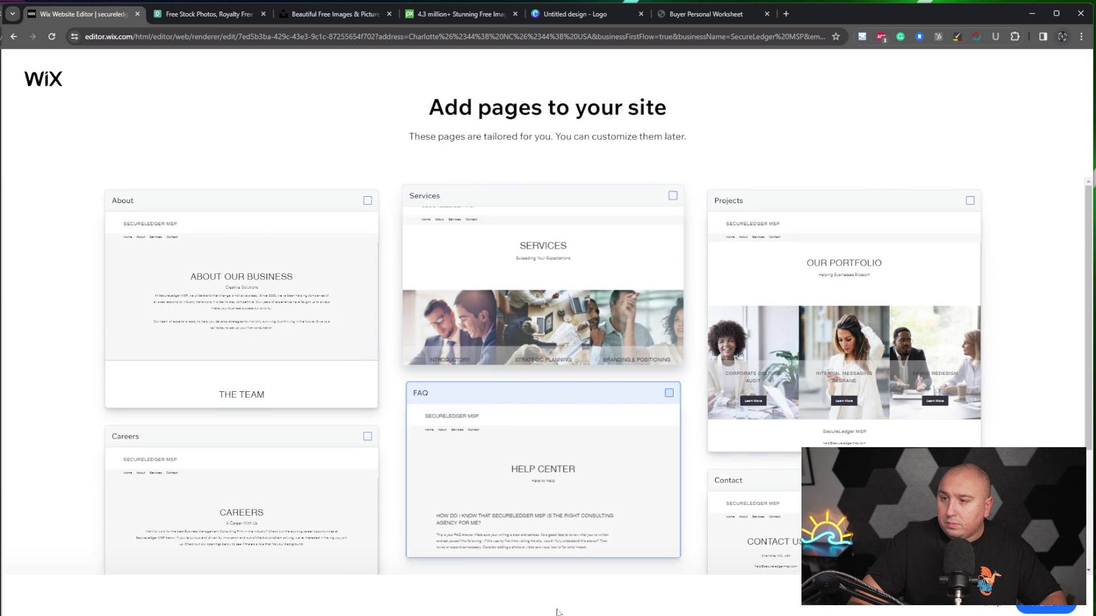
- Select the Services, About, Contact and FAQ page cards for the SecureLedger MSP site
{"action": "left_click", "coordinate": [481, 283]}
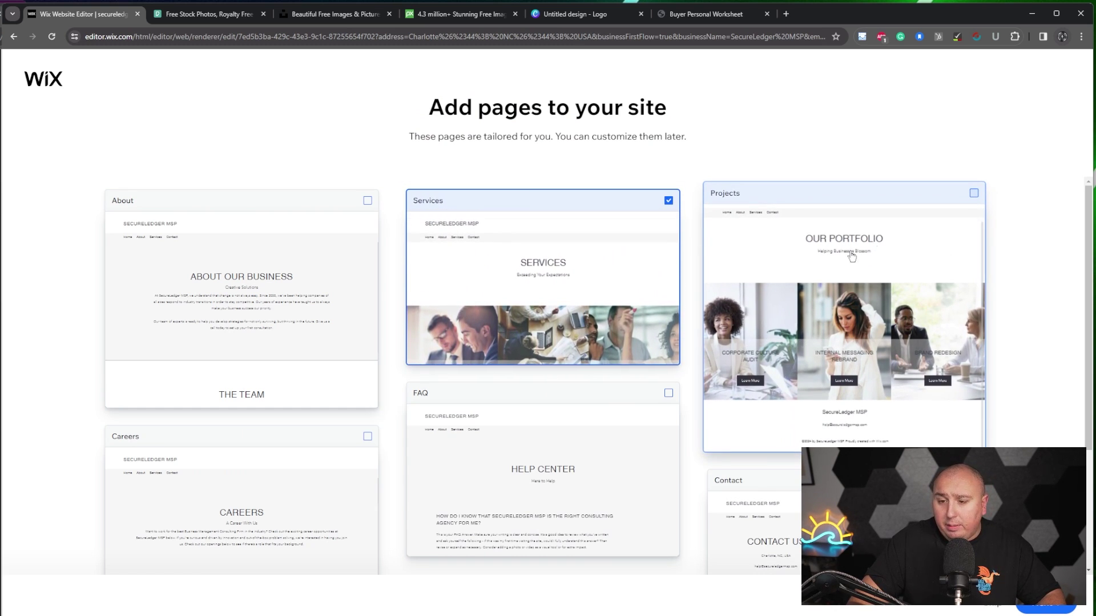
{"action": "left_click", "coordinate": [371, 196]}
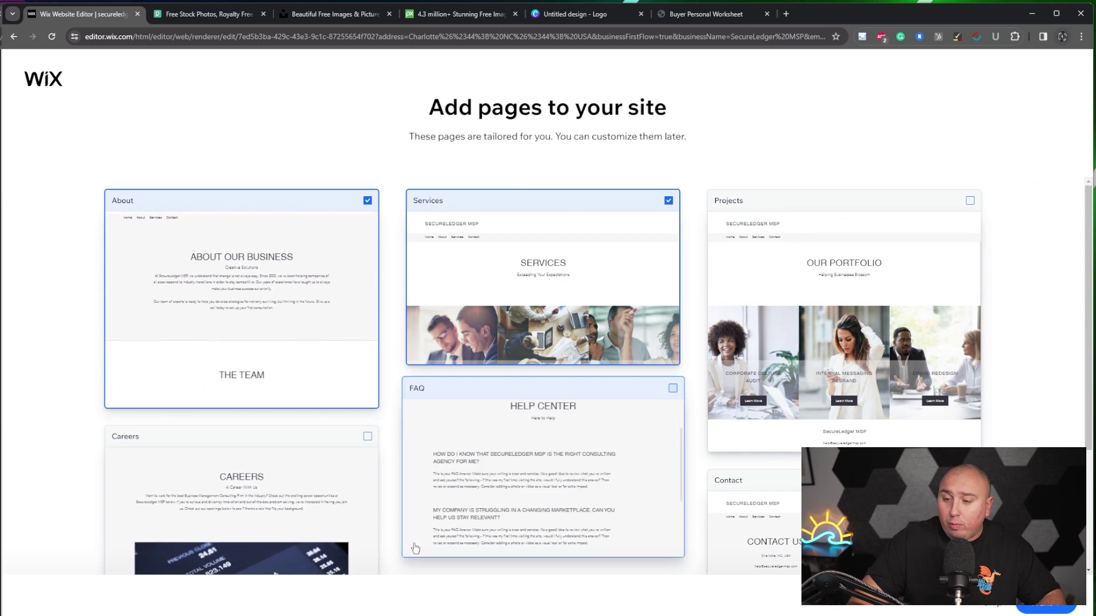
{"action": "scroll", "coordinate": [392, 563], "scroll_direction": "down", "scroll_amount": 3}
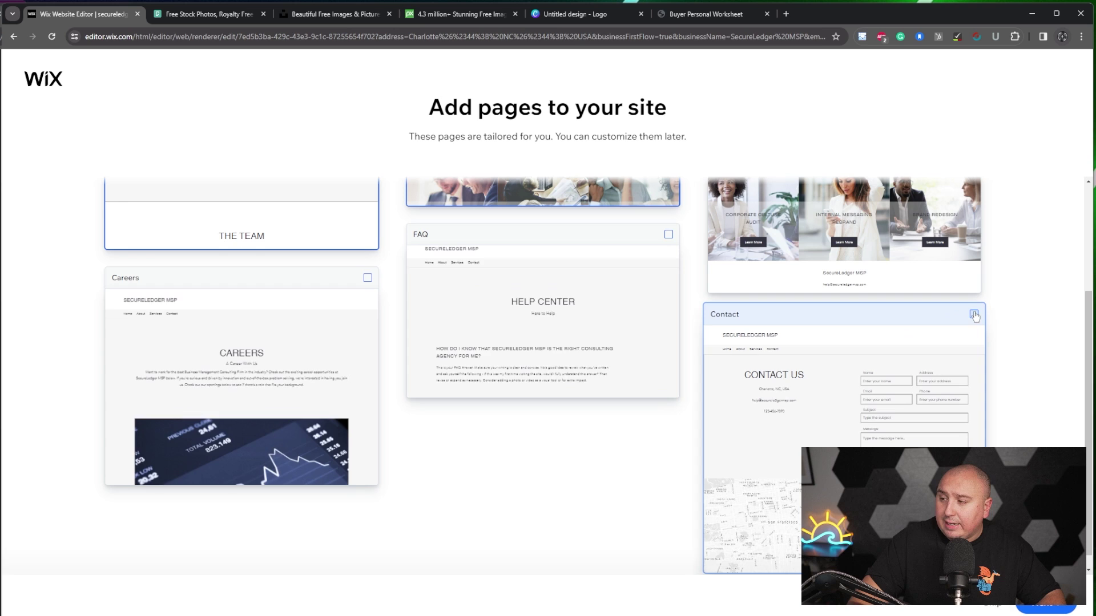
{"action": "left_click", "coordinate": [970, 321]}
{"action": "scroll", "coordinate": [665, 417], "scroll_direction": "down", "scroll_amount": 1}
{"action": "scroll", "coordinate": [592, 416], "scroll_direction": "up", "scroll_amount": 1}
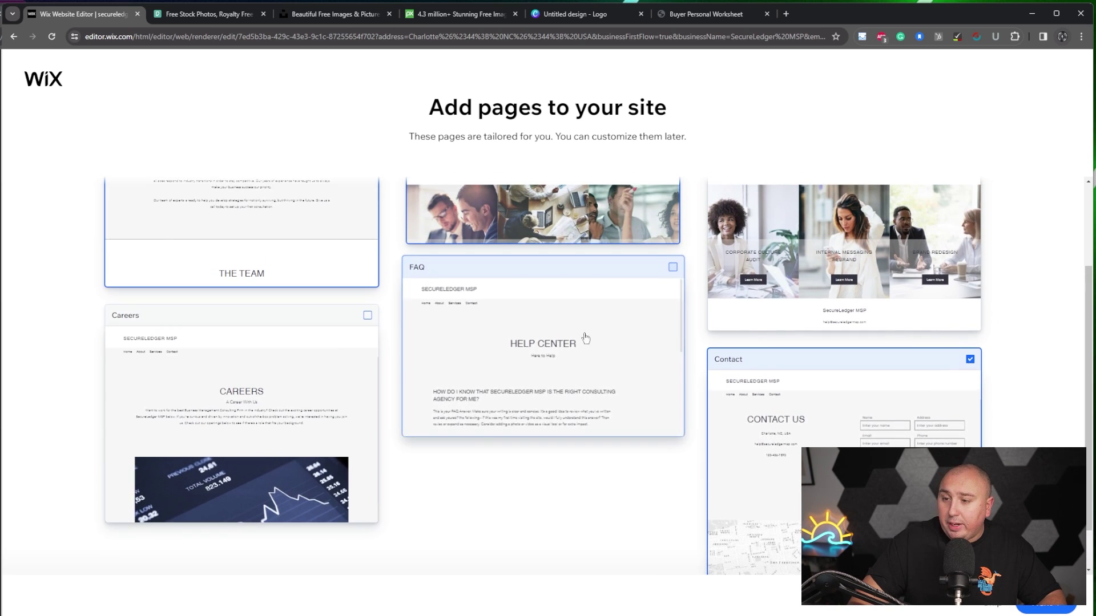
{"action": "left_click", "coordinate": [672, 269]}
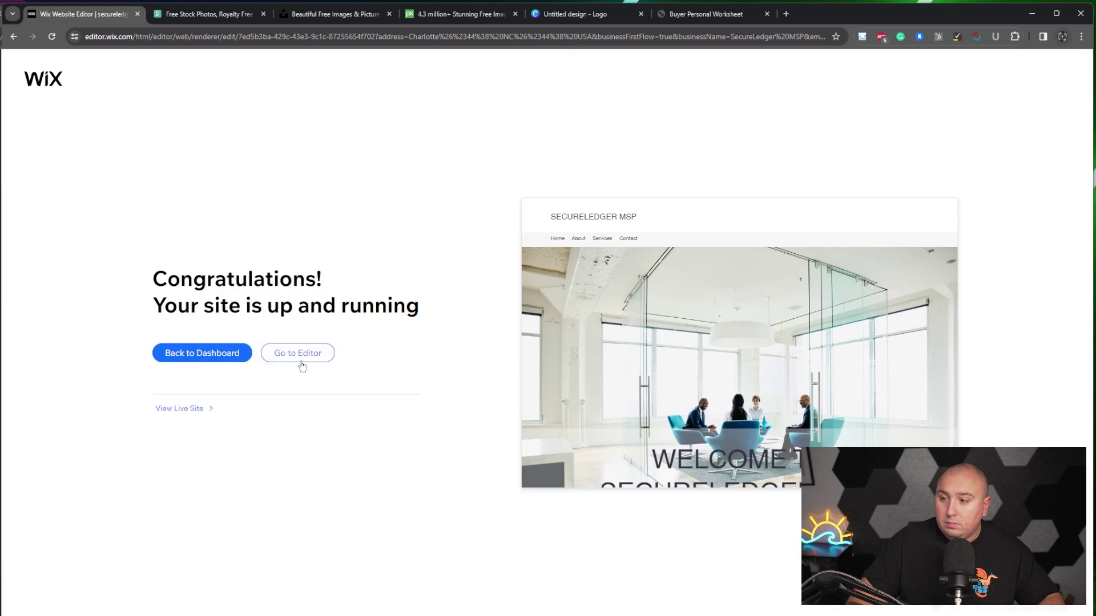
- Open the new site in the Wix Editor and scroll to the top of the homepage
{"action": "left_click", "coordinate": [299, 357]}
{"action": "scroll", "coordinate": [519, 502], "scroll_direction": "up", "scroll_amount": 5}
{"action": "scroll", "coordinate": [603, 463], "scroll_direction": "up", "scroll_amount": 1}
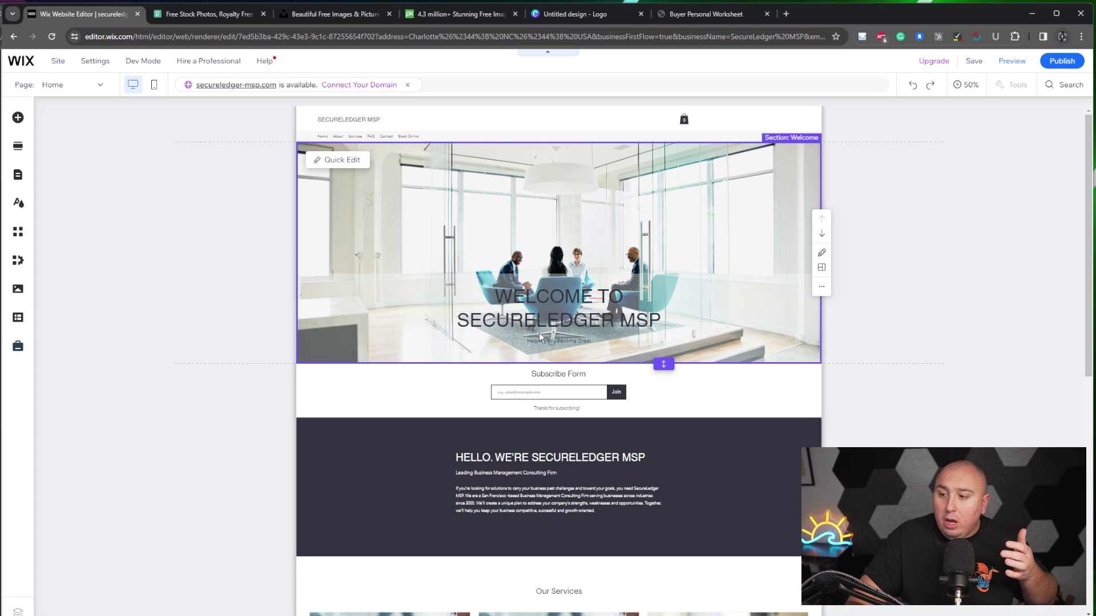
{"action": "scroll", "coordinate": [628, 334], "scroll_direction": "down", "scroll_amount": 1}
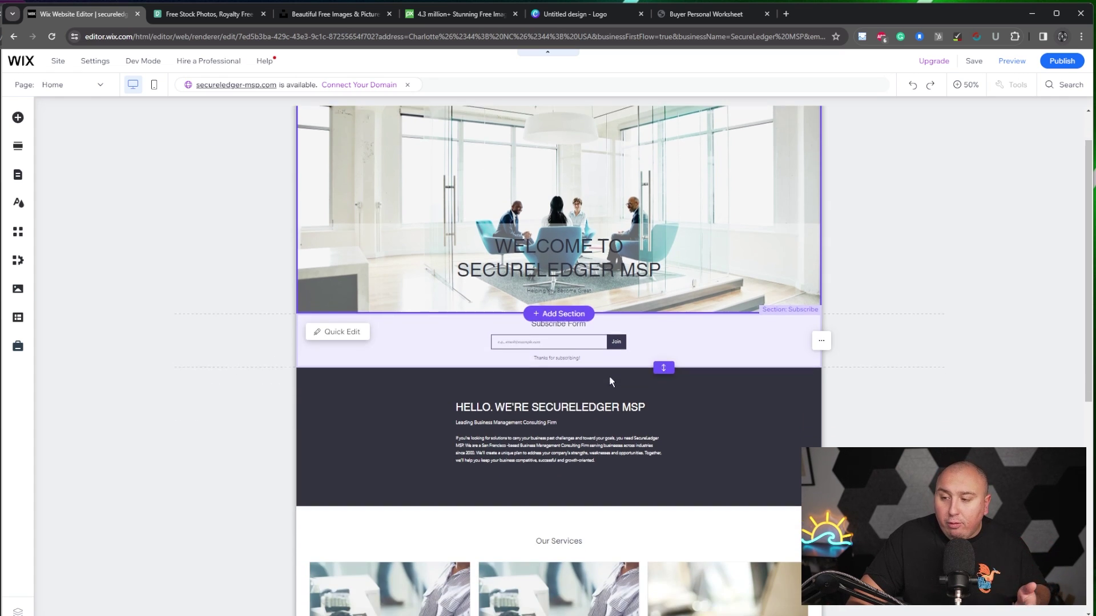
{"action": "scroll", "coordinate": [642, 336], "scroll_direction": "down", "scroll_amount": 2}
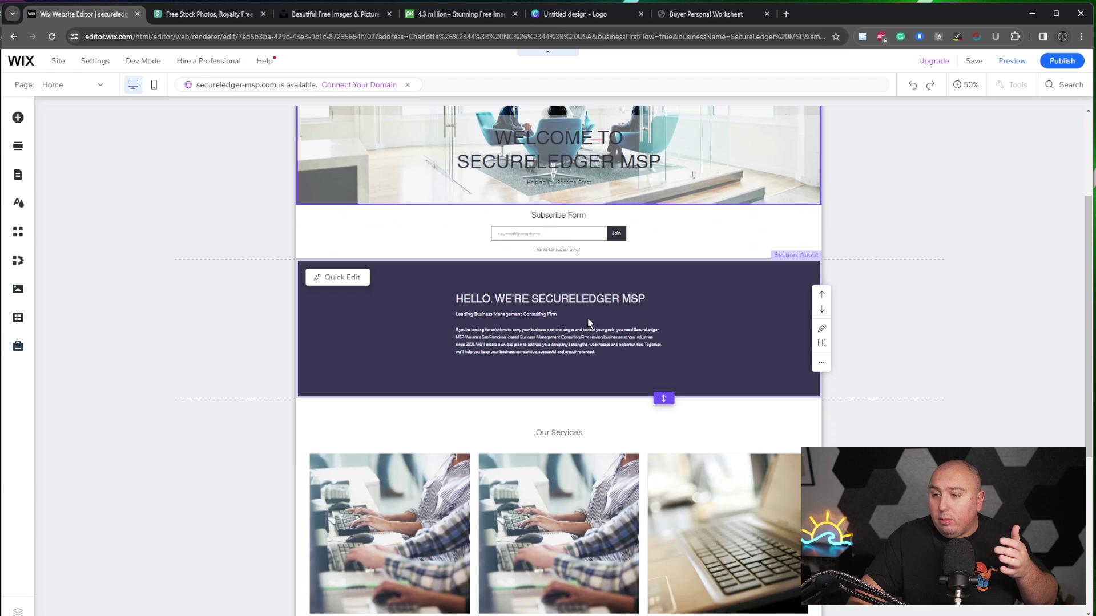
{"action": "left_click", "coordinate": [587, 337]}
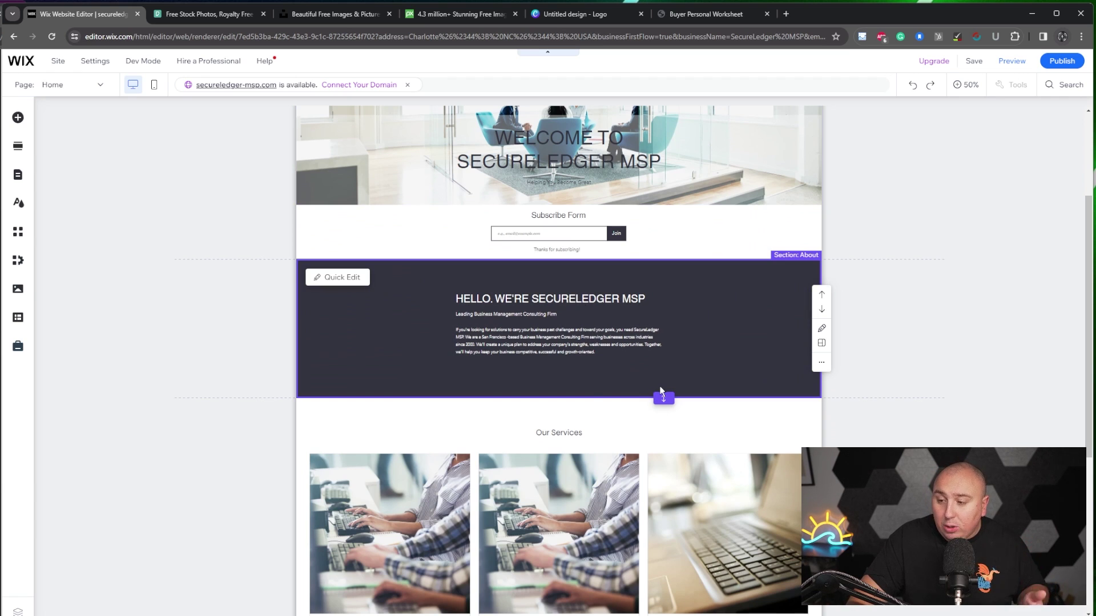
{"action": "scroll", "coordinate": [624, 409], "scroll_direction": "down", "scroll_amount": 5}
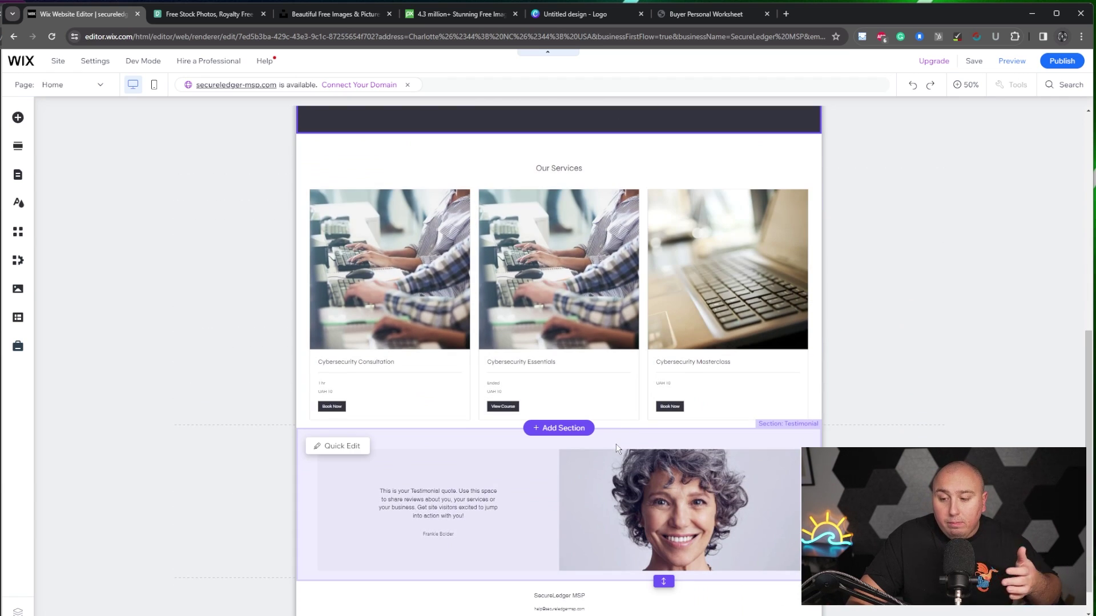
{"action": "scroll", "coordinate": [616, 448], "scroll_direction": "down", "scroll_amount": 1}
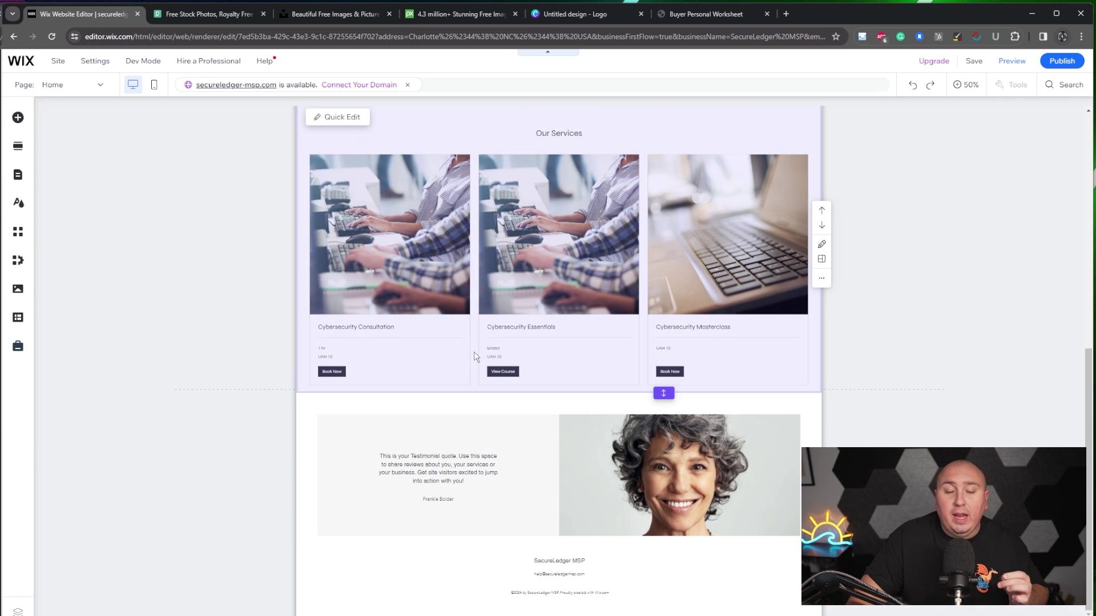
{"action": "scroll", "coordinate": [475, 356], "scroll_direction": "up", "scroll_amount": 9}
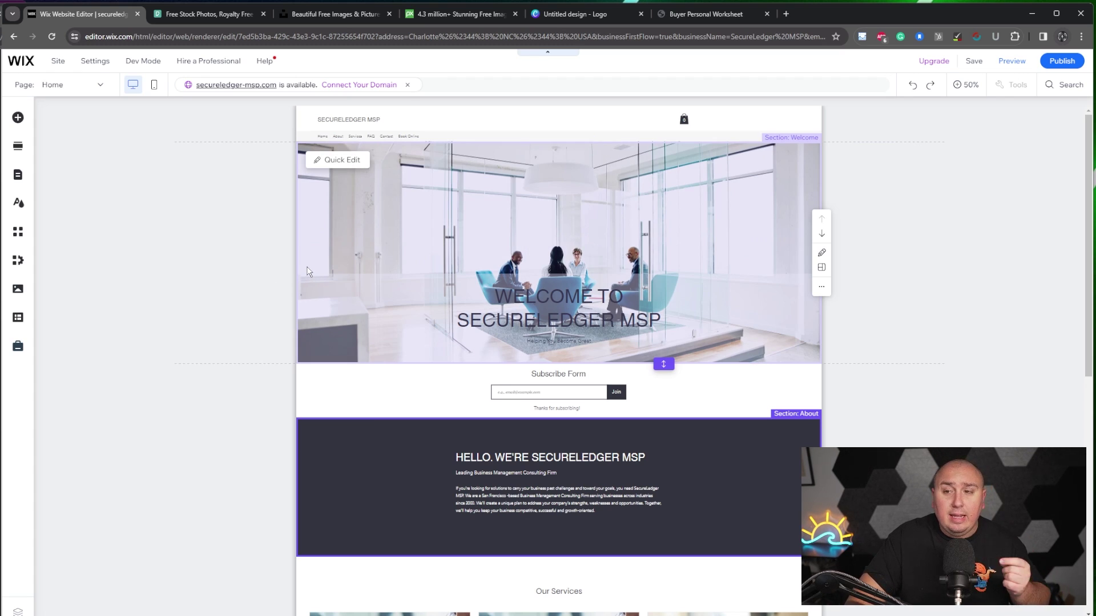
{"action": "left_click", "coordinate": [271, 290]}
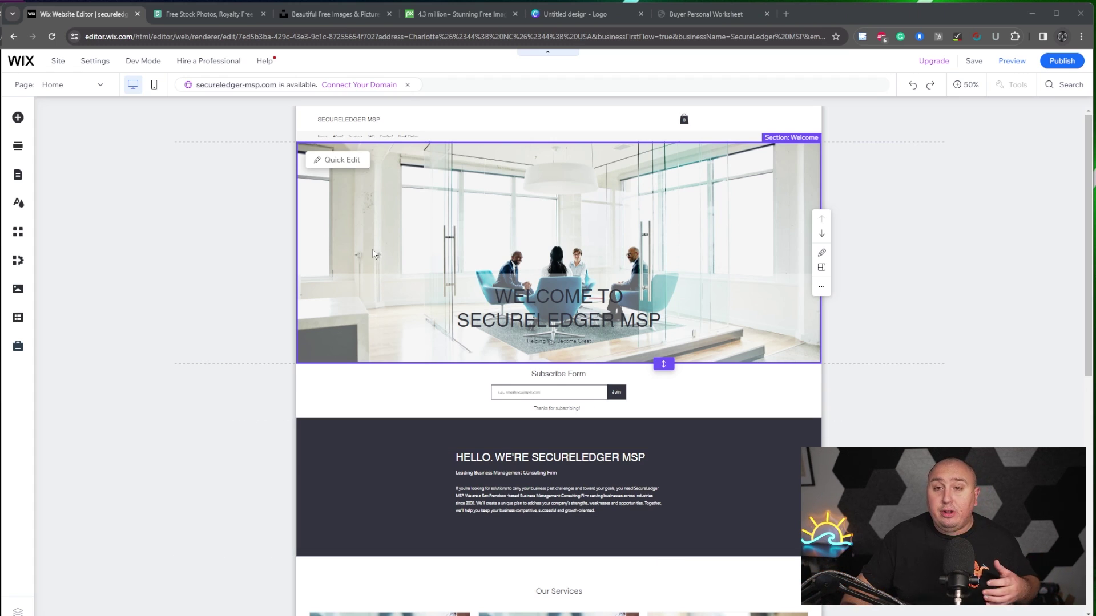
- Go to Pixabay, enter the search 'computer company' and copy the phrase
{"action": "left_click", "coordinate": [242, 12]}
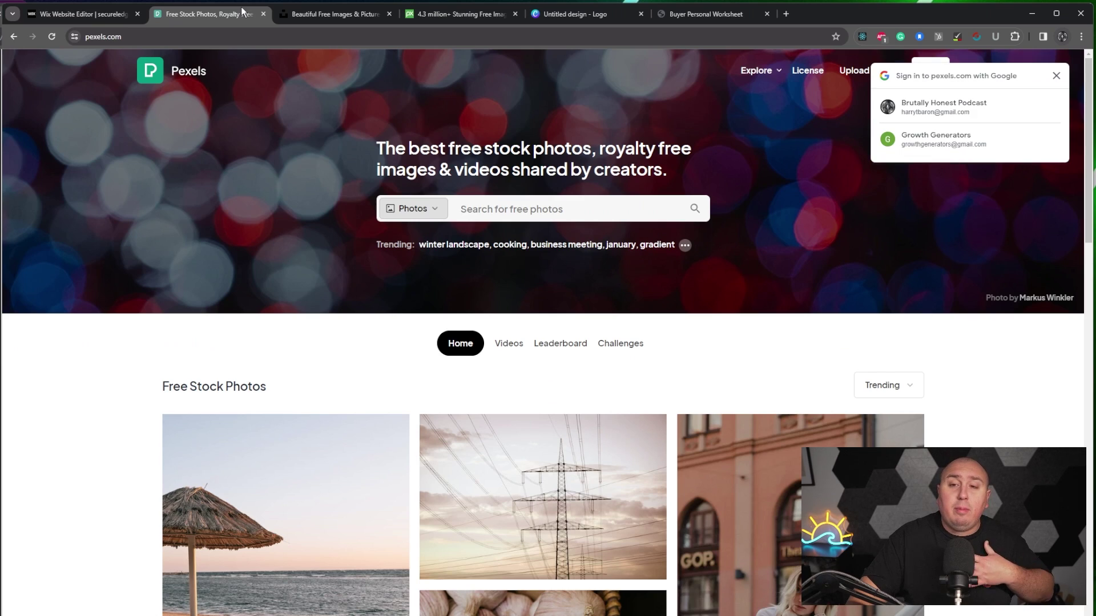
{"action": "left_click", "coordinate": [339, 18]}
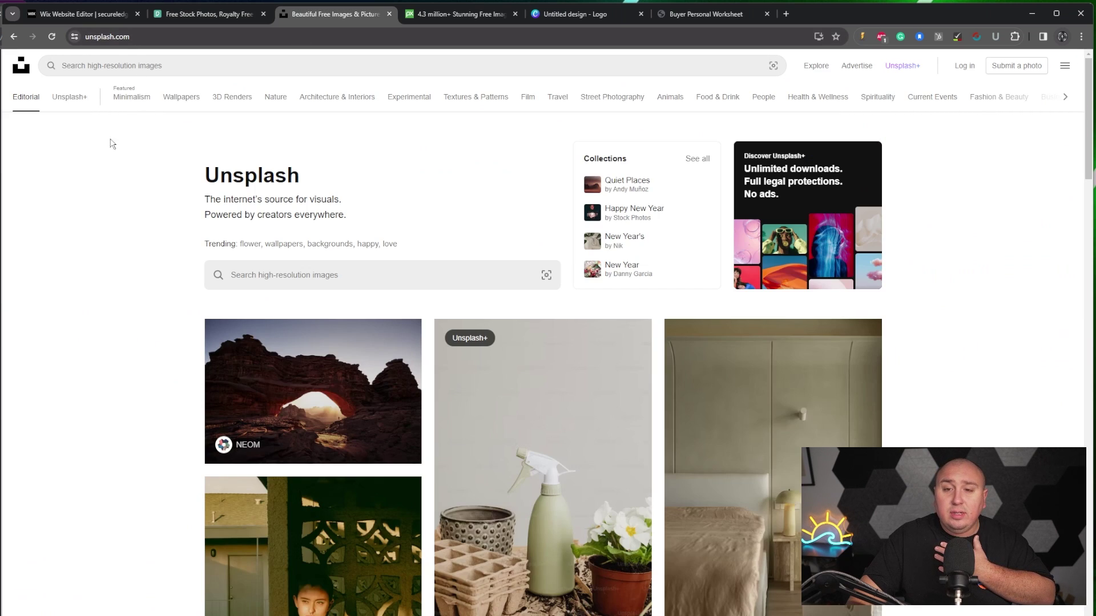
{"action": "left_click", "coordinate": [464, 19]}
{"action": "scroll", "coordinate": [428, 312], "scroll_direction": "down", "scroll_amount": 1}
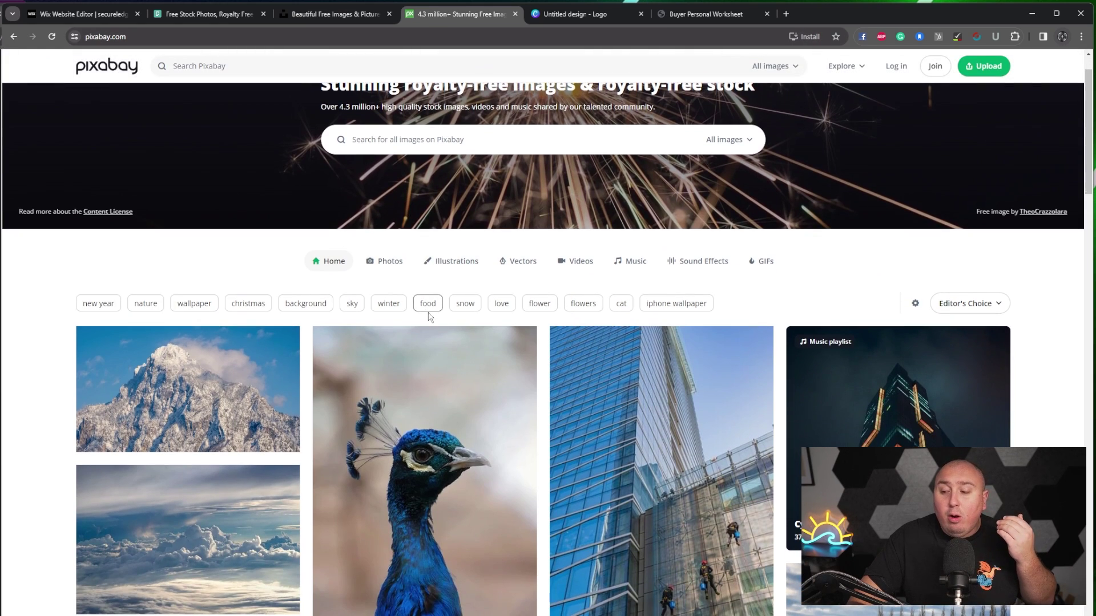
{"action": "scroll", "coordinate": [430, 324], "scroll_direction": "down", "scroll_amount": 4}
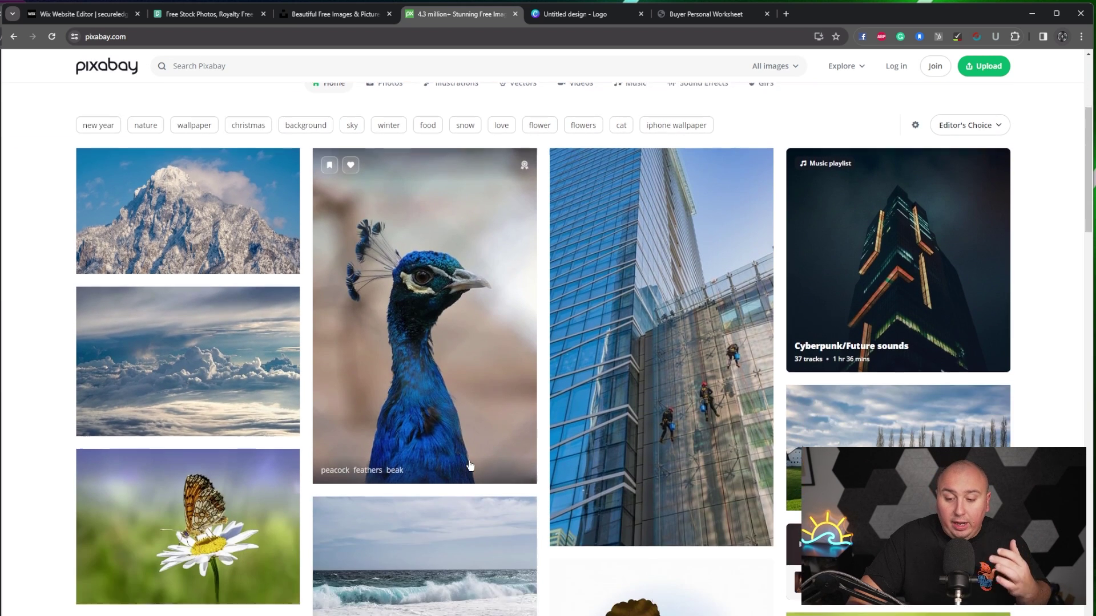
{"action": "scroll", "coordinate": [473, 456], "scroll_direction": "down", "scroll_amount": 4}
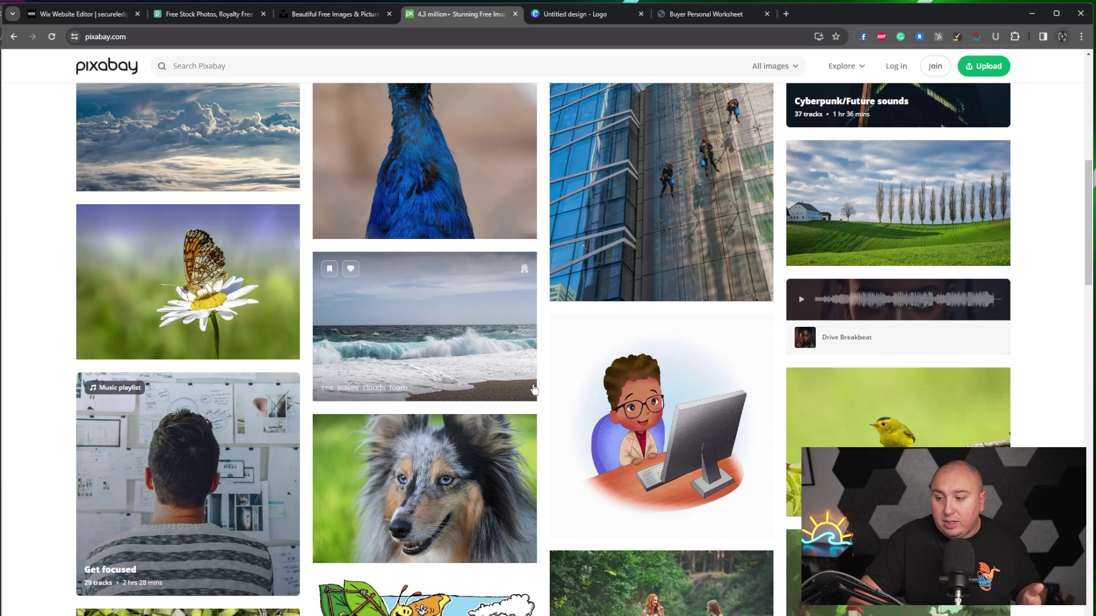
{"action": "scroll", "coordinate": [805, 407], "scroll_direction": "down", "scroll_amount": 4}
{"action": "scroll", "coordinate": [764, 416], "scroll_direction": "up", "scroll_amount": 15}
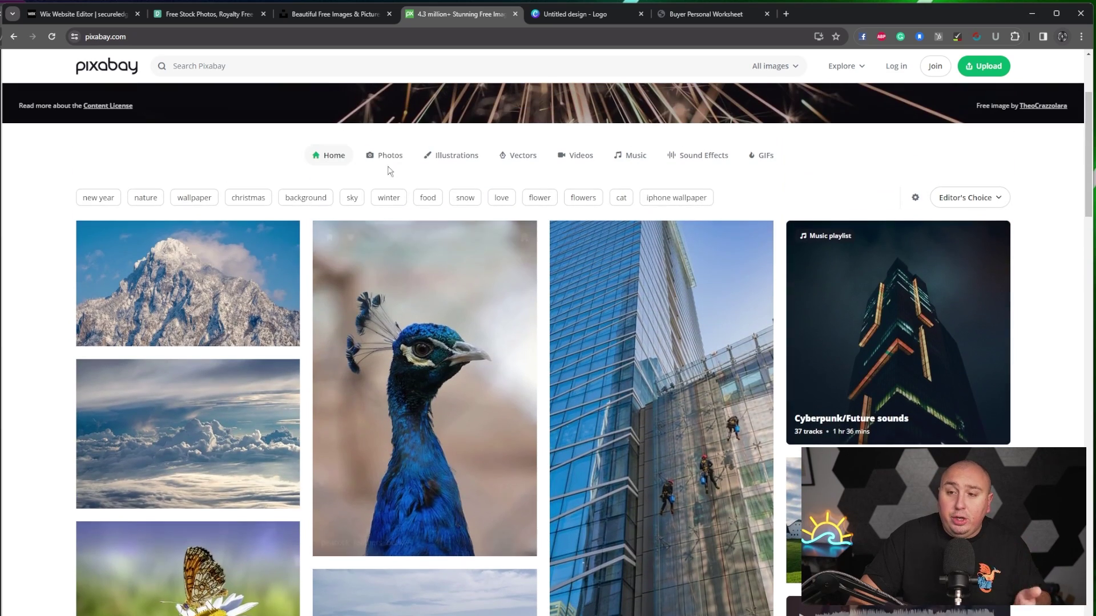
{"action": "left_click", "coordinate": [314, 67]}
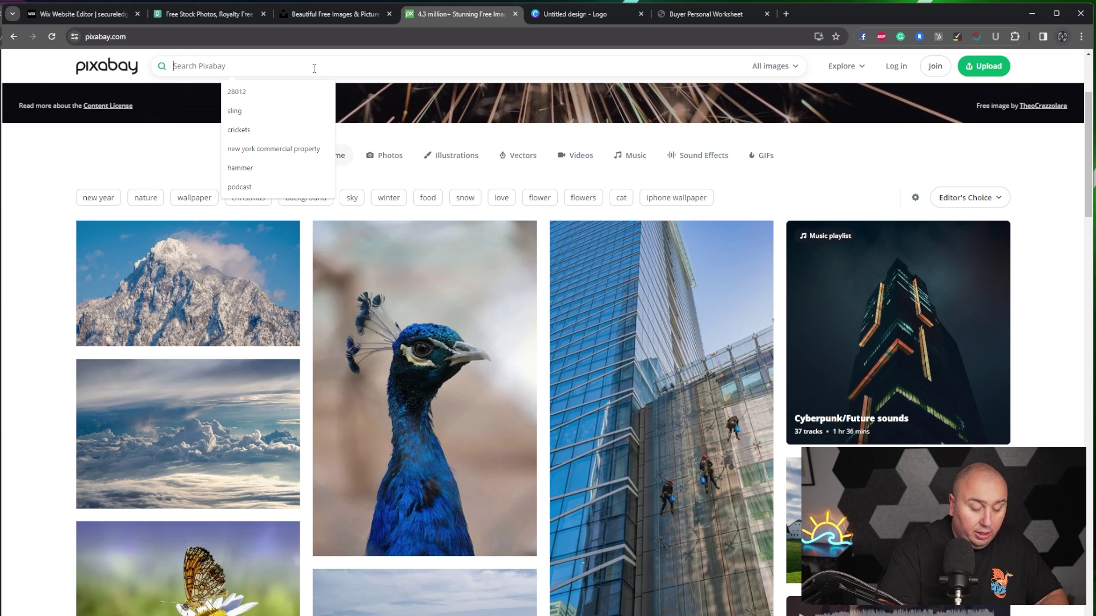
{"action": "type", "text": "computer company"}
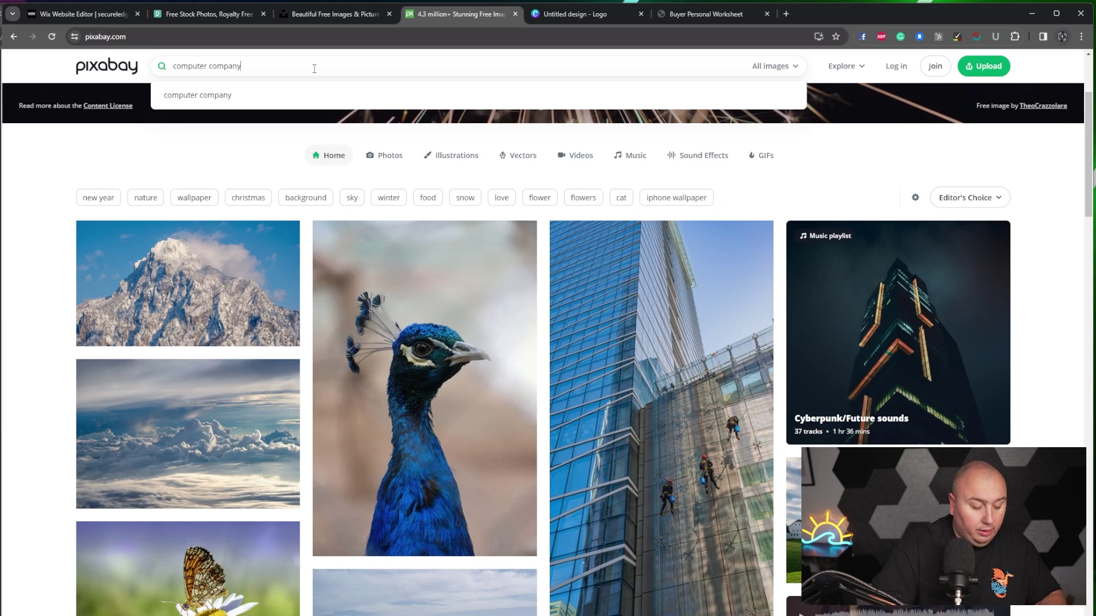
{"action": "key", "text": "ctrl+a"}
{"action": "key", "text": "ctrl+c"}
- Run the same 'computer company' search on Unsplash
{"action": "left_click", "coordinate": [286, 8]}
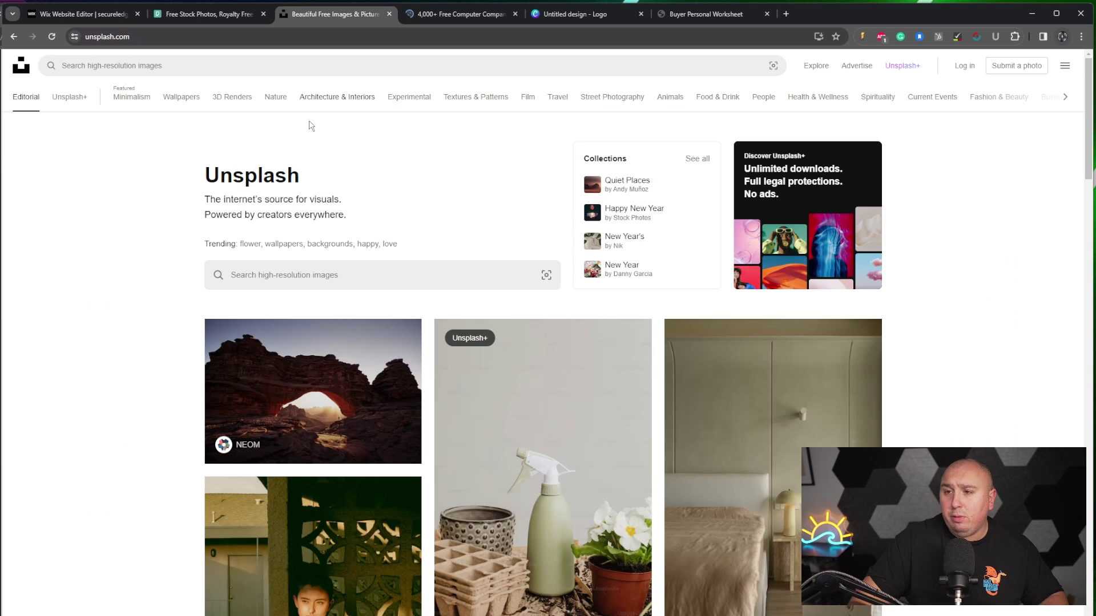
{"action": "left_click", "coordinate": [288, 68]}
{"action": "key", "text": "ctrl+v"}
{"action": "key", "text": "Return"}
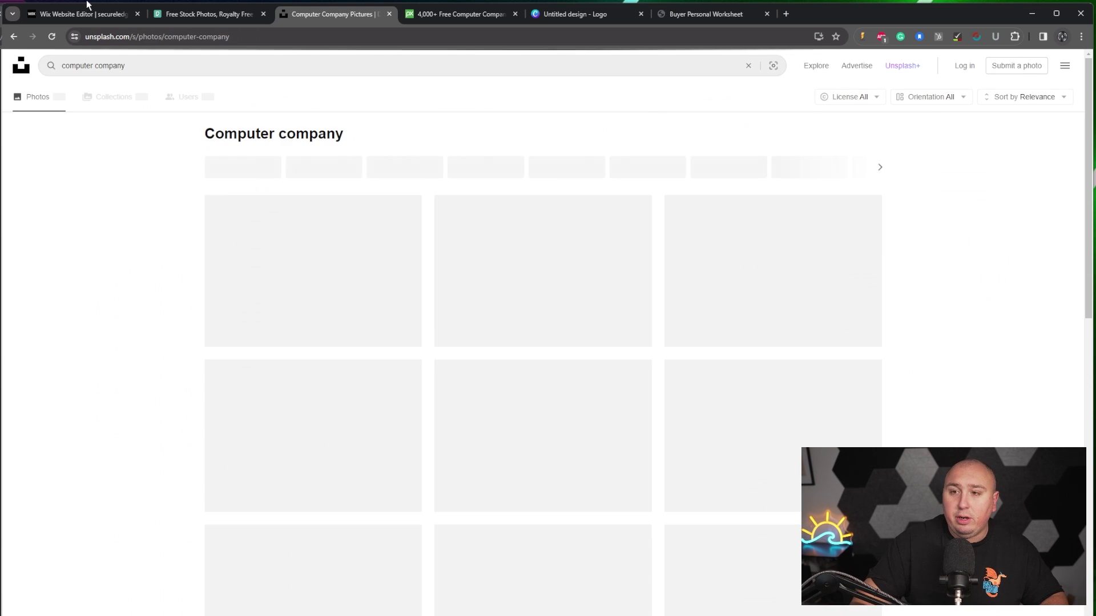
- Run the 'computer company' search on Pexels and look over the free photo results
{"action": "left_click", "coordinate": [212, 14]}
{"action": "left_click", "coordinate": [486, 215]}
{"action": "key", "text": "ctrl+v"}
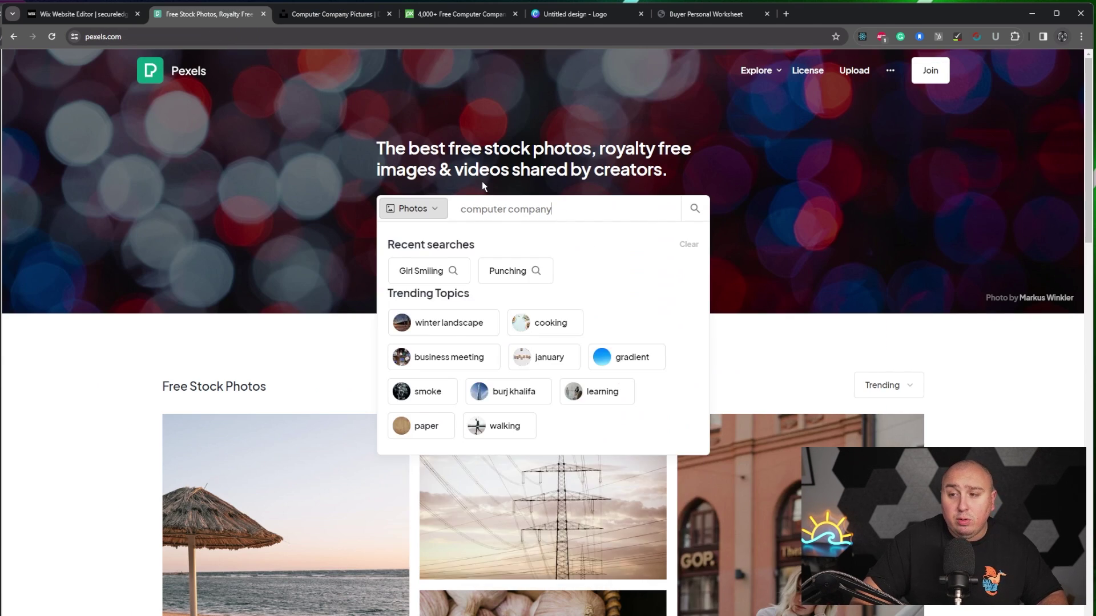
{"action": "key", "text": "Return"}
{"action": "mouse_move", "coordinate": [598, 318]}
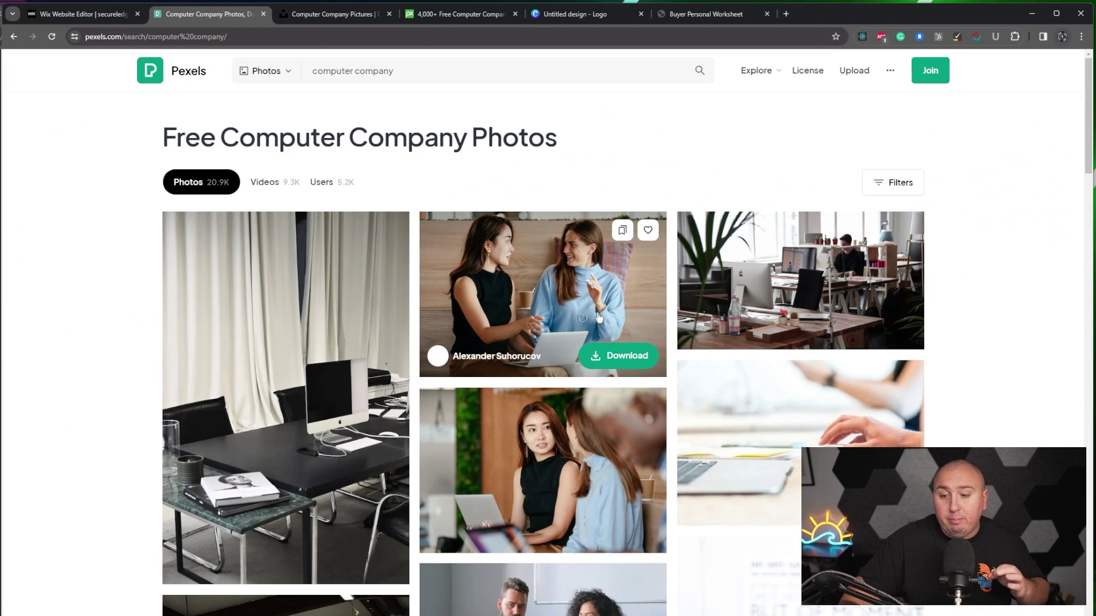
{"action": "mouse_move", "coordinate": [638, 406]}
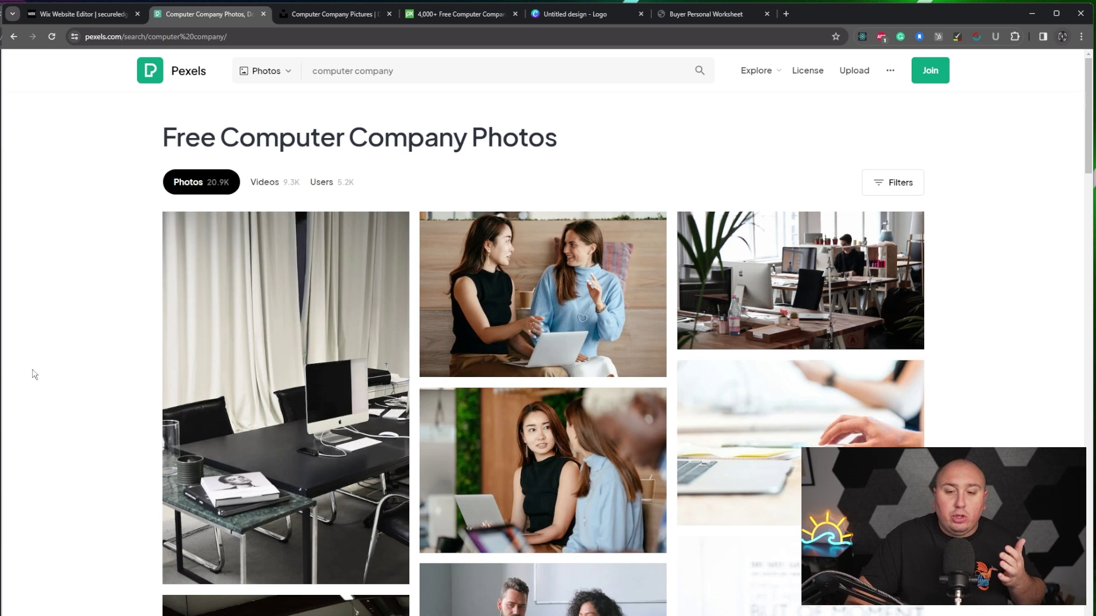
{"action": "mouse_move", "coordinate": [188, 419]}
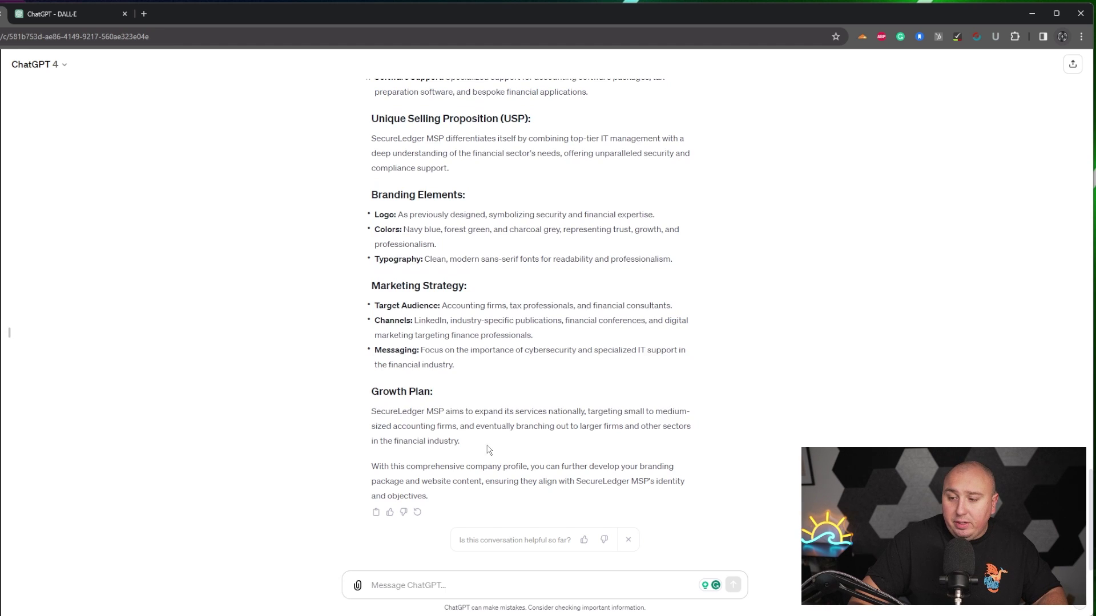
- Select the SecureLedger MSP company profile text and send it to DALL-E as a message
{"action": "left_click_drag", "start_coordinate": [465, 443], "coordinate": [372, 235]}
{"action": "scroll", "coordinate": [371, 239], "scroll_direction": "up", "scroll_amount": 5}
{"action": "scroll", "coordinate": [372, 239], "scroll_direction": "up", "scroll_amount": 8}
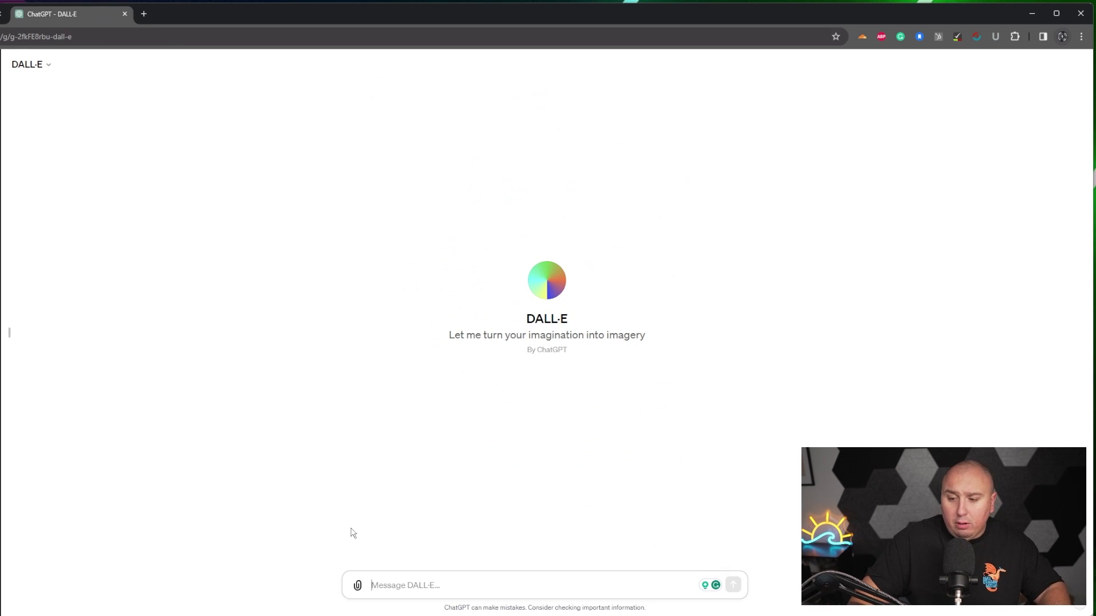
{"action": "left_click", "coordinate": [396, 590]}
{"action": "key", "text": "ctrl+v"}
{"action": "key", "text": "Return"}
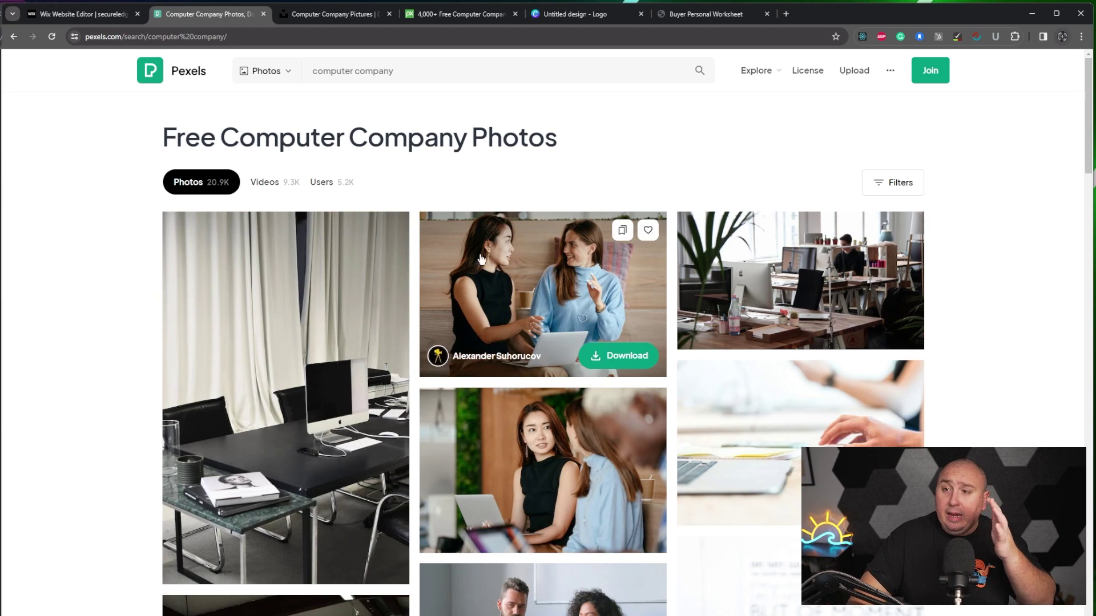
- Switch to the 'Untitled design - Logo' tab in Canva
{"action": "left_click", "coordinate": [574, 15]}
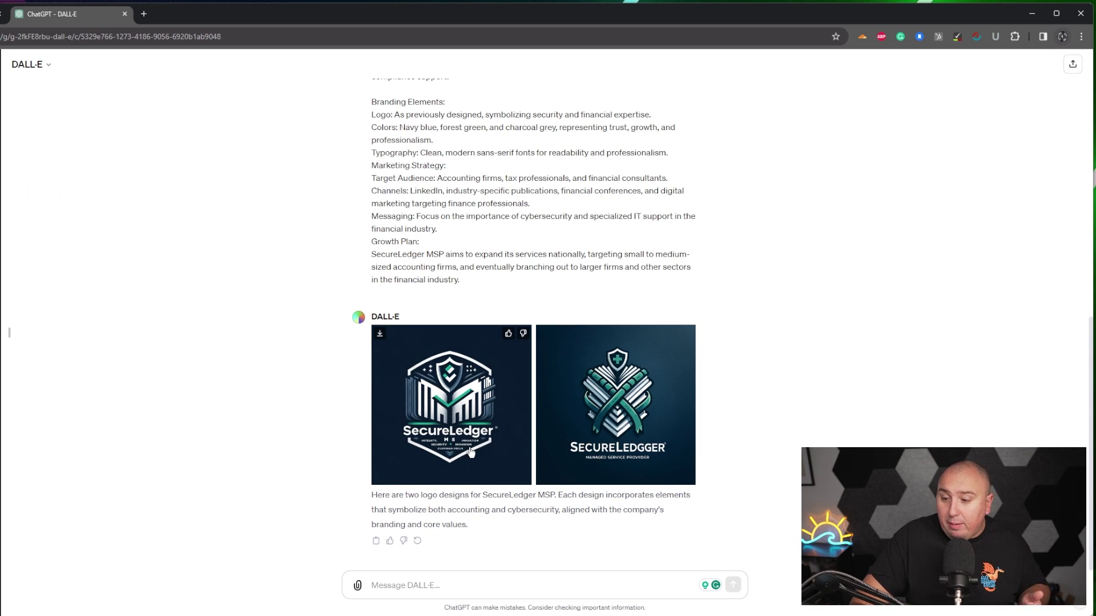
- Enlarge the second DALL-E logo design, close it, and return to the main browser window
{"action": "left_click", "coordinate": [637, 460]}
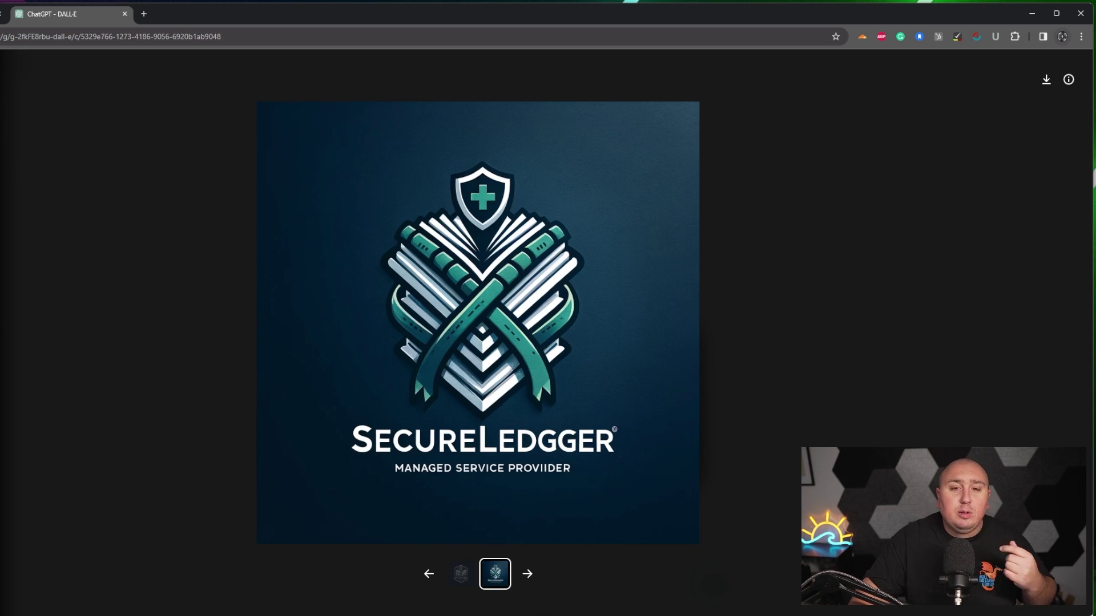
{"action": "left_click", "coordinate": [197, 236]}
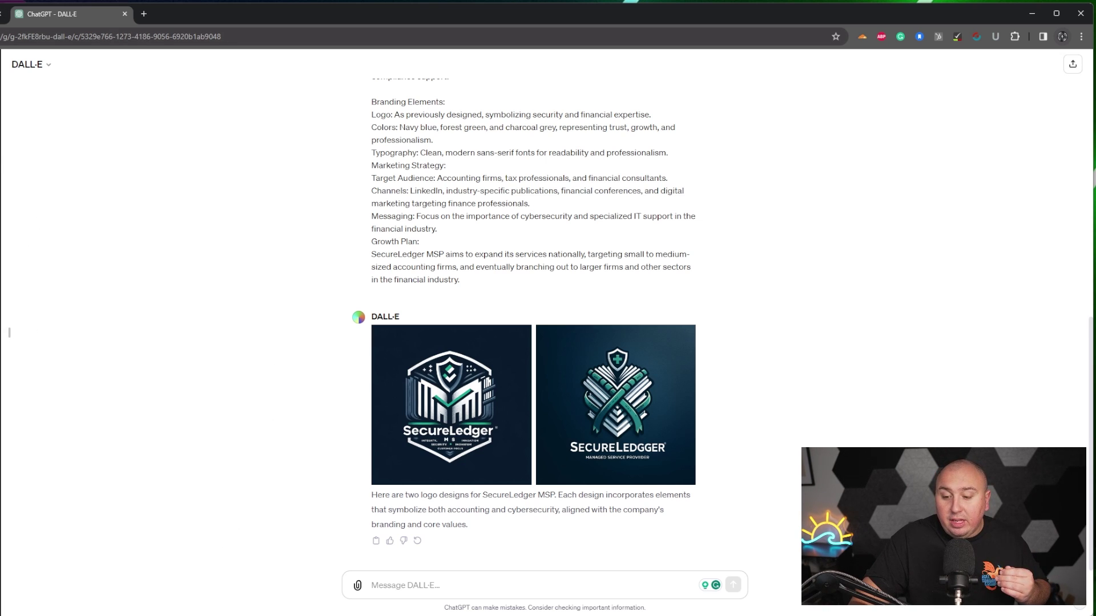
{"action": "key", "text": "alt+Tab"}
- Return to the Wix Editor, view the homepage at 100% and launch Preview mode
{"action": "left_click", "coordinate": [68, 10]}
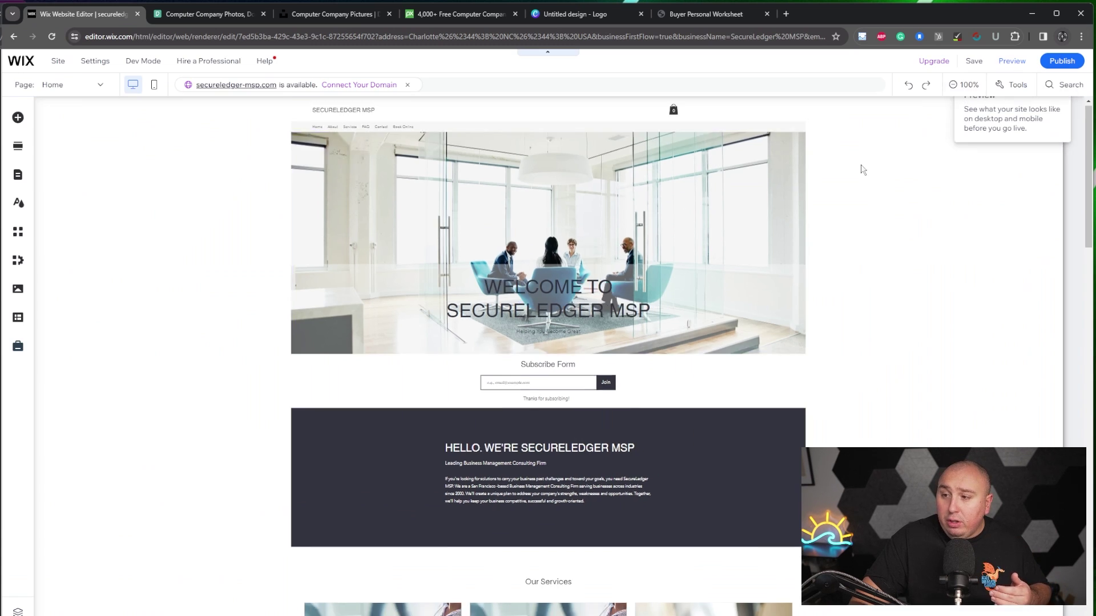
{"action": "left_click", "coordinate": [860, 169]}
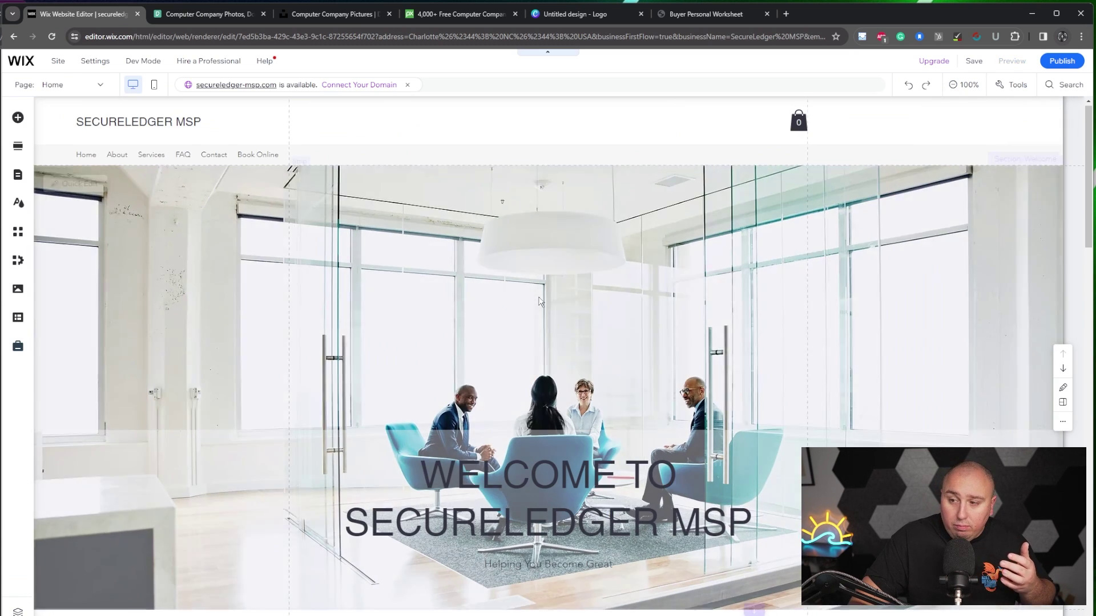
{"action": "scroll", "coordinate": [670, 460], "scroll_direction": "down", "scroll_amount": 3}
{"action": "key", "text": "ctrl+shift+p"}
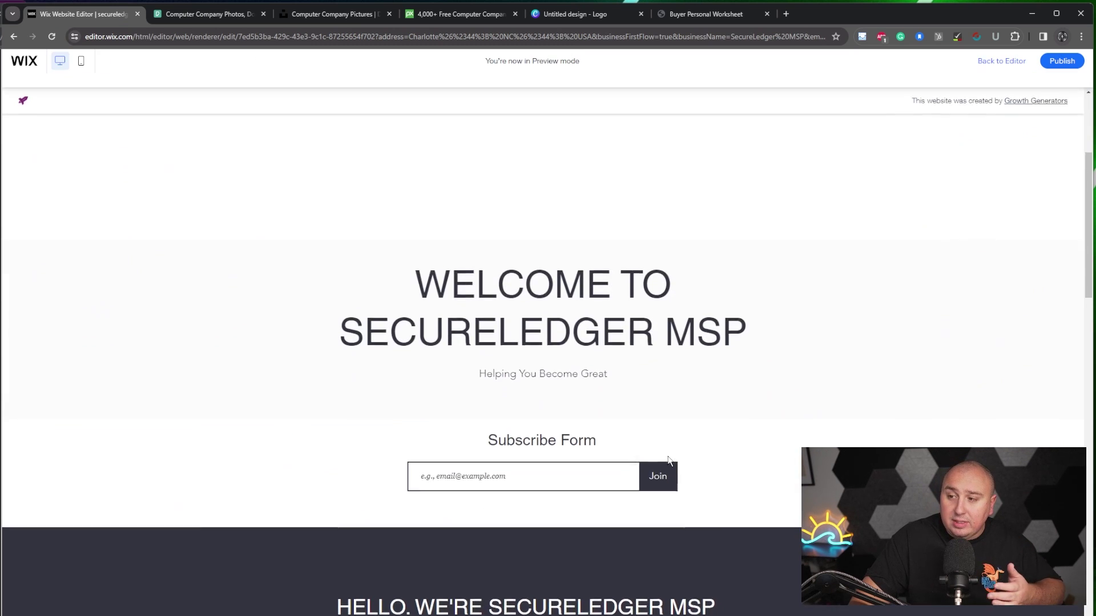
- Scroll through the preview's welcome, services, testimonial and team sections
{"action": "scroll", "coordinate": [670, 461], "scroll_direction": "down", "scroll_amount": 3}
{"action": "scroll", "coordinate": [669, 461], "scroll_direction": "down", "scroll_amount": 2}
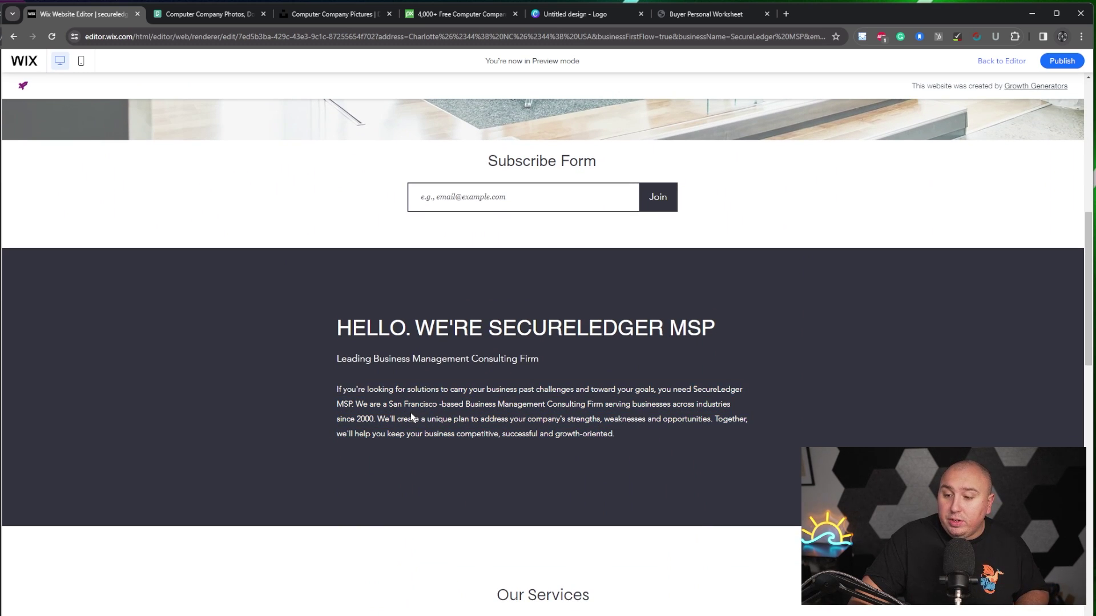
{"action": "scroll", "coordinate": [615, 440], "scroll_direction": "down", "scroll_amount": 10}
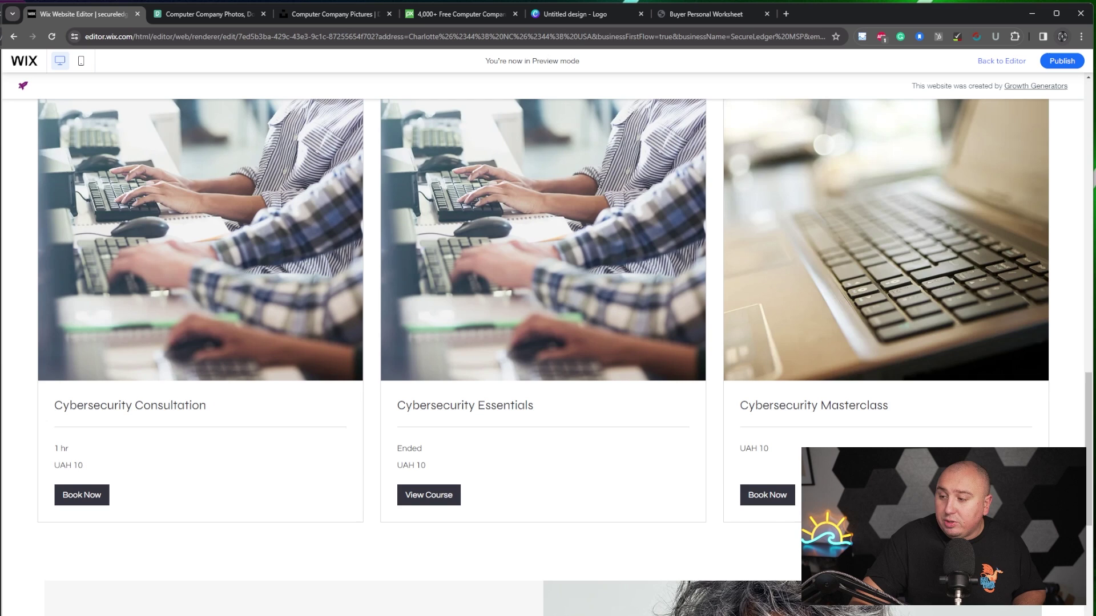
{"action": "scroll", "coordinate": [542, 354], "scroll_direction": "down", "scroll_amount": 3}
{"action": "scroll", "coordinate": [627, 337], "scroll_direction": "down", "scroll_amount": 3}
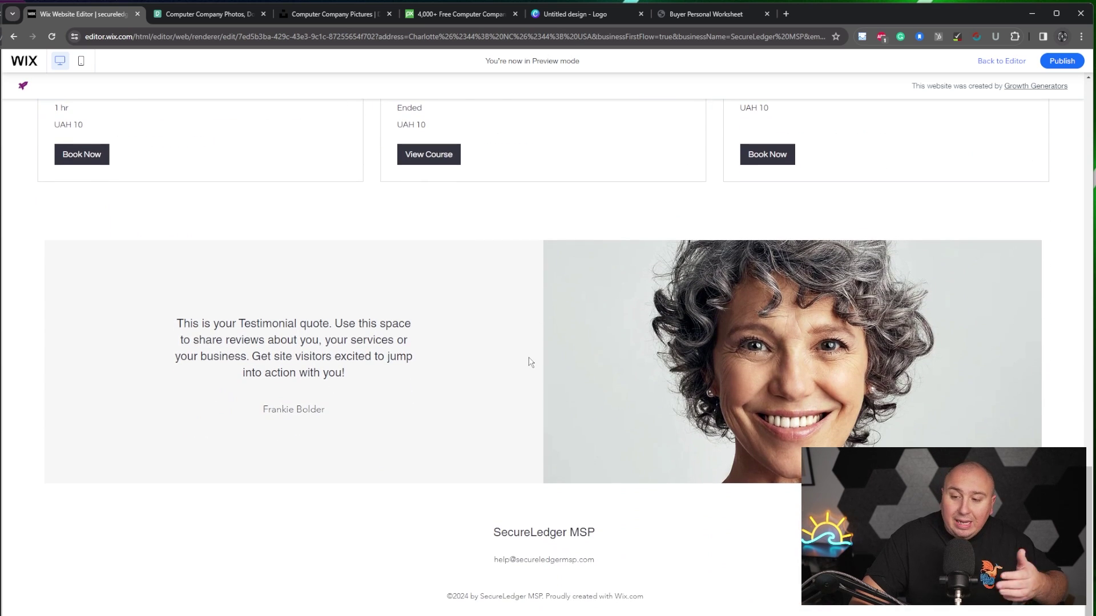
{"action": "scroll", "coordinate": [547, 484], "scroll_direction": "up", "scroll_amount": 15}
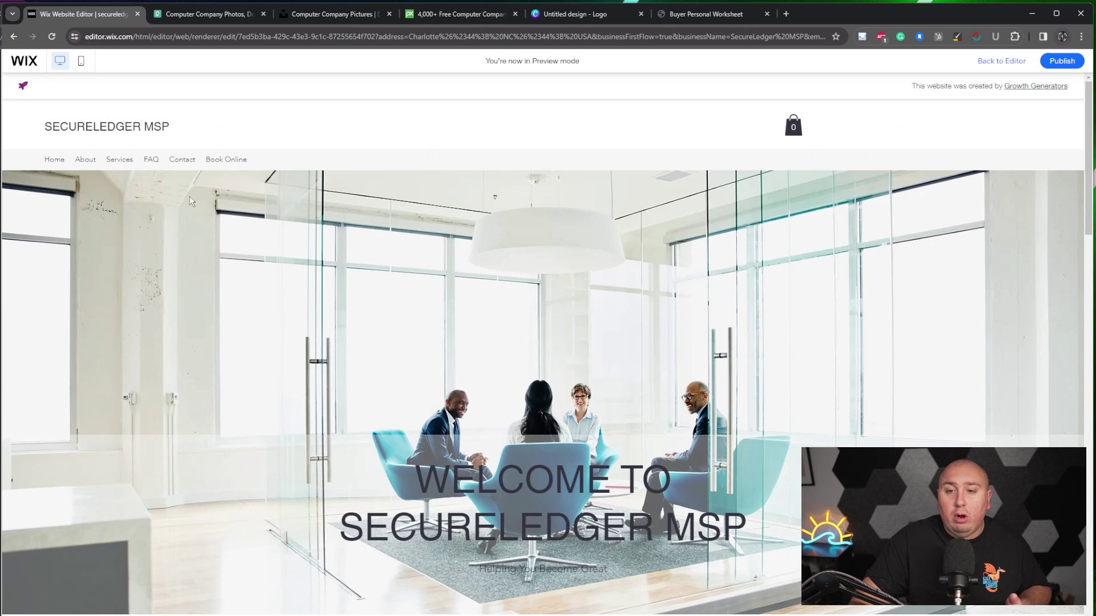
{"action": "scroll", "coordinate": [313, 254], "scroll_direction": "down", "scroll_amount": 12}
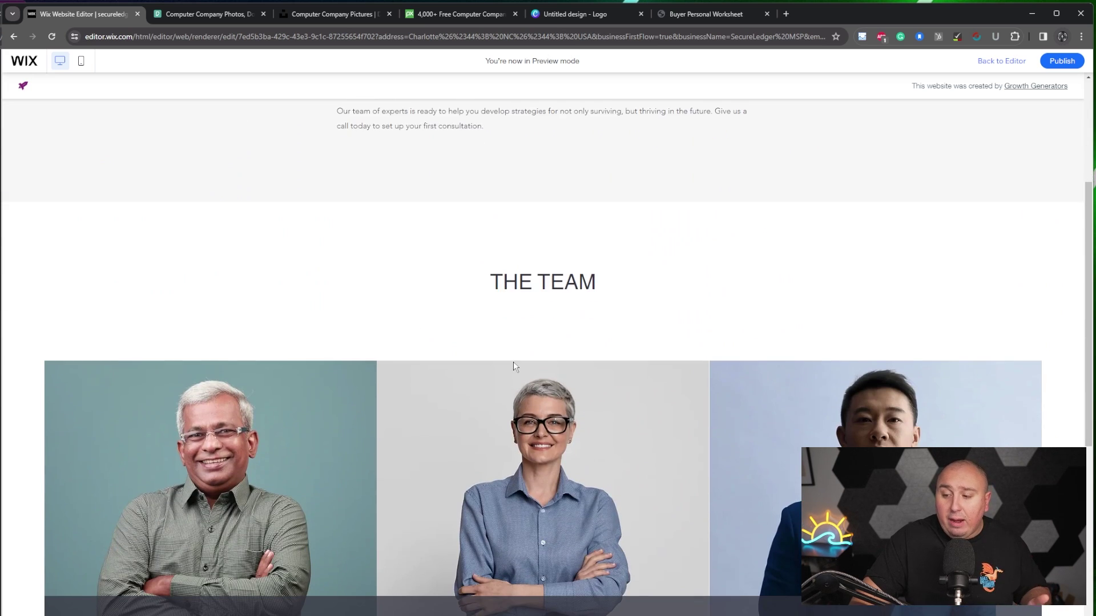
{"action": "scroll", "coordinate": [531, 394], "scroll_direction": "down", "scroll_amount": 5}
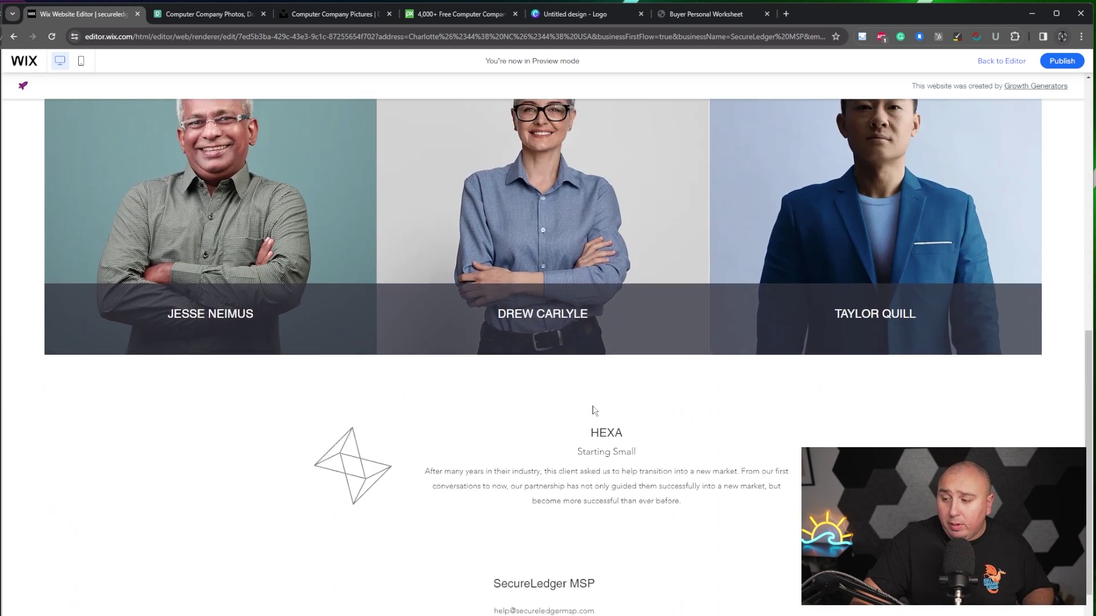
{"action": "scroll", "coordinate": [304, 452], "scroll_direction": "up", "scroll_amount": 10}
{"action": "scroll", "coordinate": [304, 452], "scroll_direction": "up", "scroll_amount": 1}
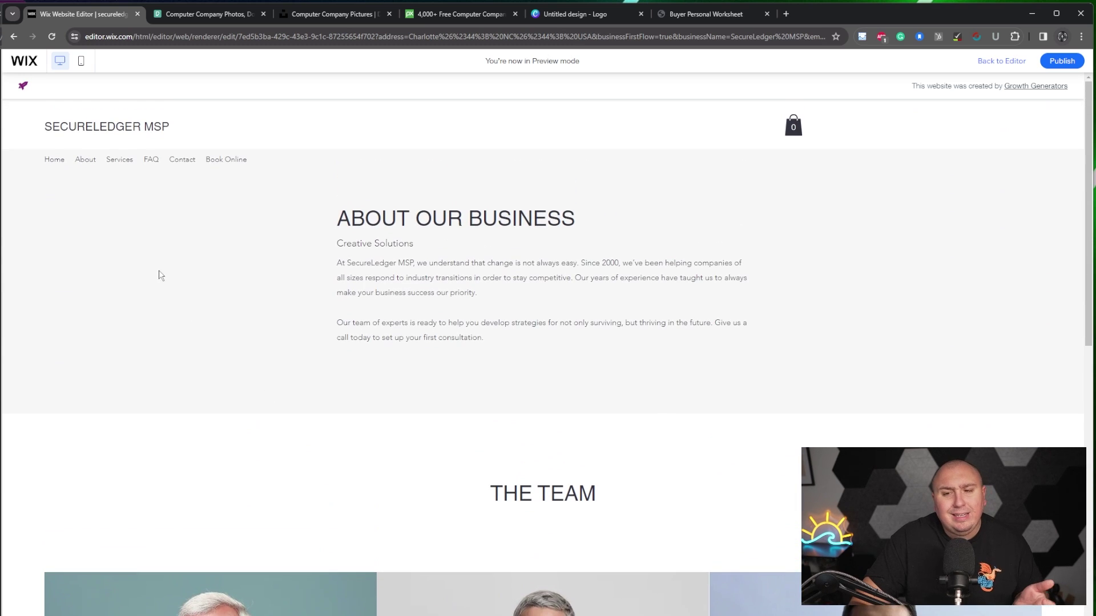
- Open the Services page from the preview's navigation menu
{"action": "left_click", "coordinate": [127, 161]}
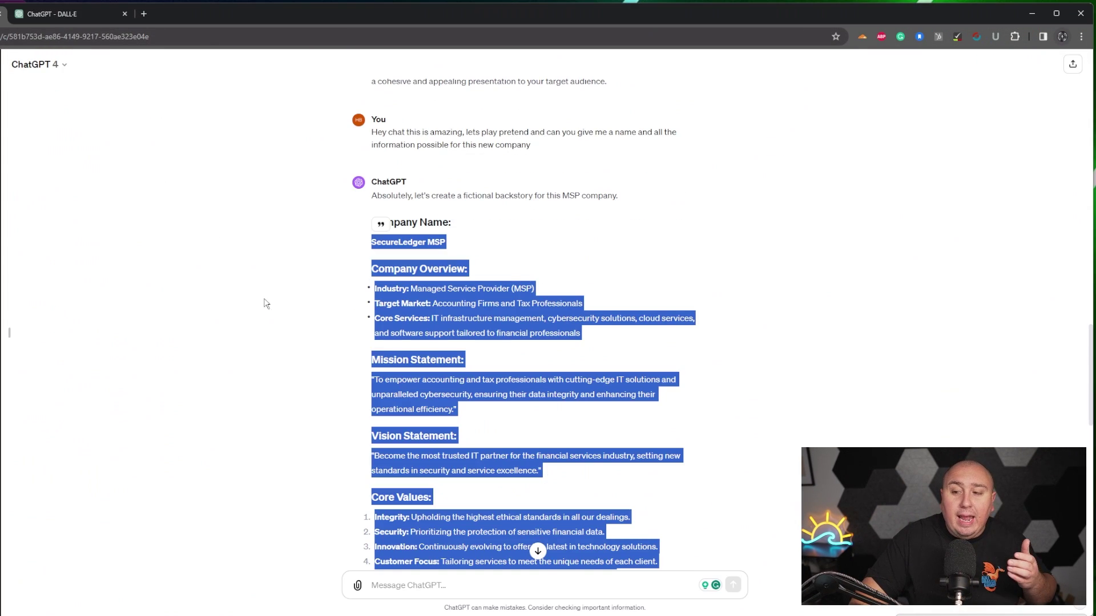
- Clear the chat's text selection and scroll to the Founding Story and services offered
{"action": "left_click", "coordinate": [406, 362]}
{"action": "scroll", "coordinate": [398, 363], "scroll_direction": "down", "scroll_amount": 2}
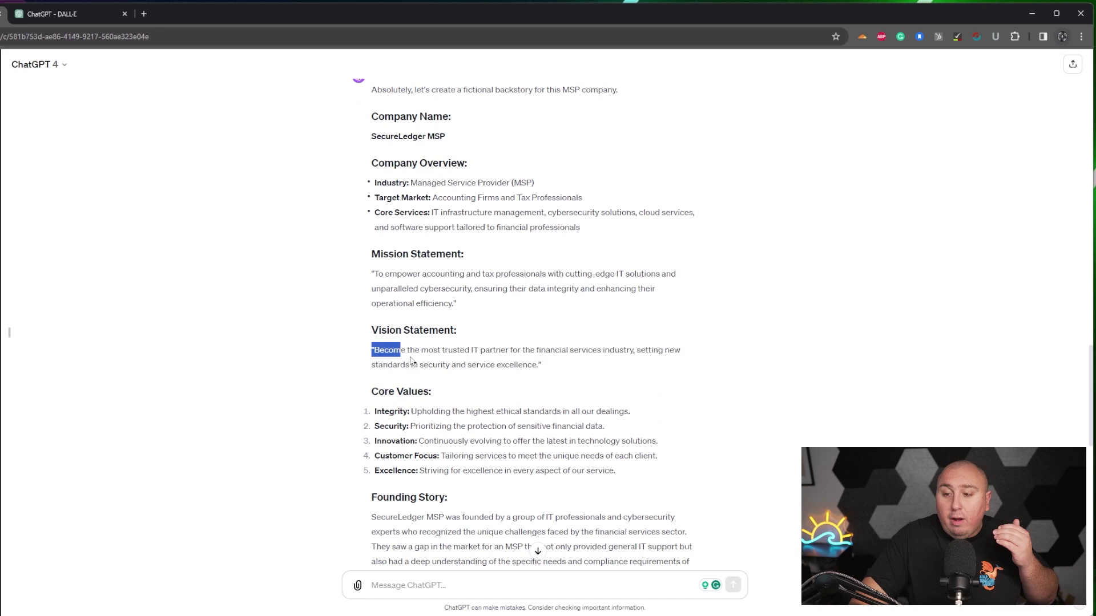
{"action": "scroll", "coordinate": [438, 415], "scroll_direction": "down", "scroll_amount": 3}
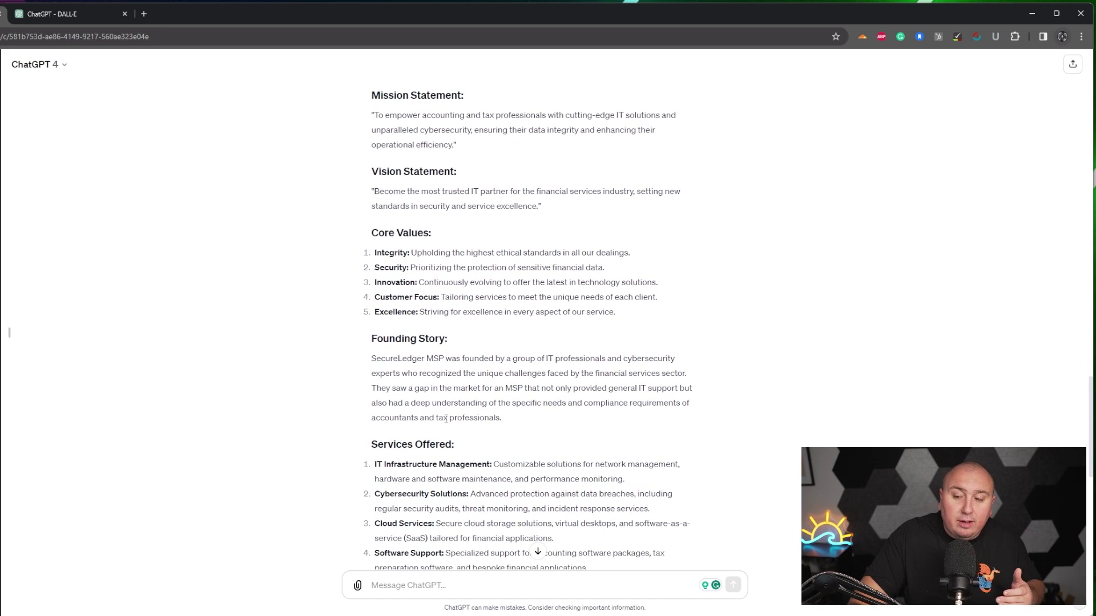